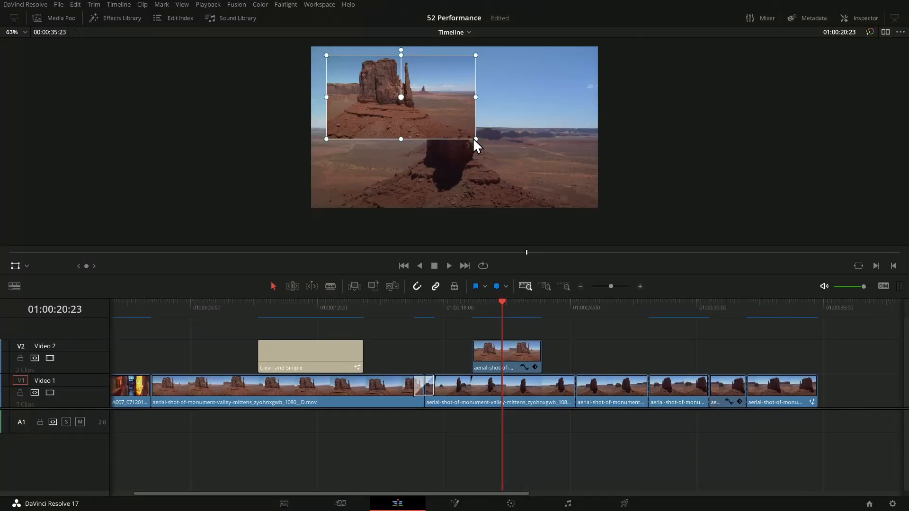
# Step: Enlarge the Video 2 overlay, play it back, then shrink it back to a 0.506 inset
pyautogui.moveTo(476, 141); pyautogui.dragTo(634, 231)
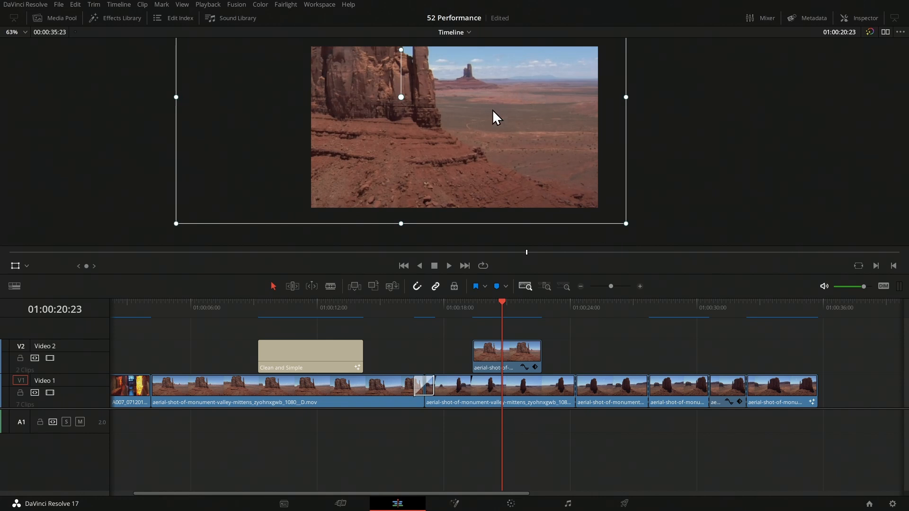
pyautogui.press('space')
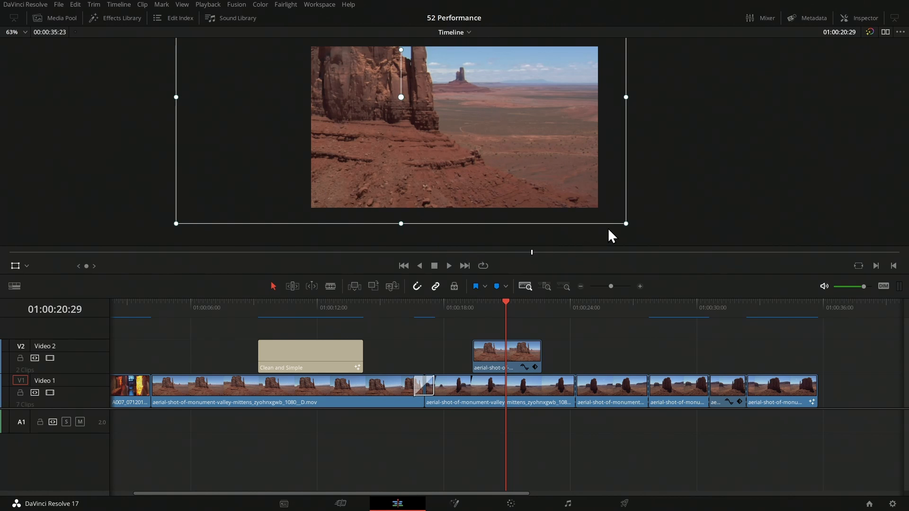
pyautogui.moveTo(626, 223); pyautogui.dragTo(474, 138)
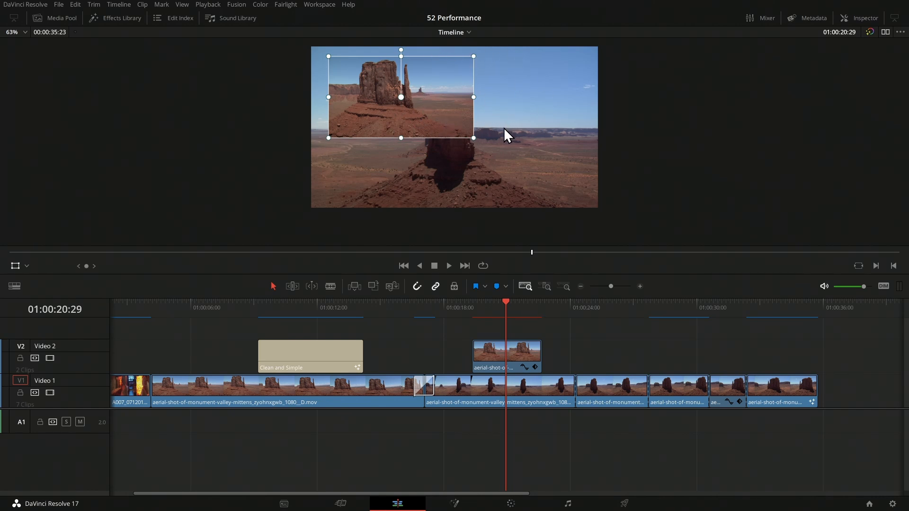
# Step: Select the Video 2 aerial clip and show its Composite Mode blend list in the Inspector
pyautogui.click(521, 365)
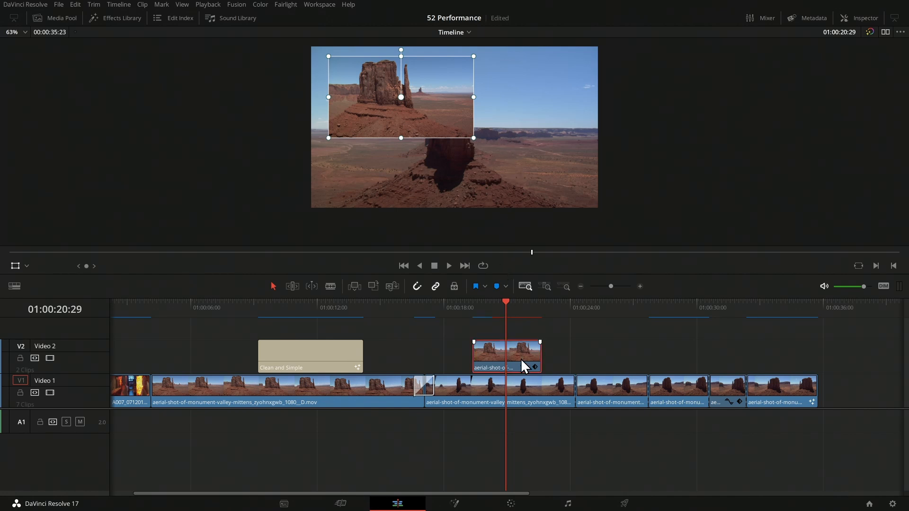
pyautogui.click(856, 19)
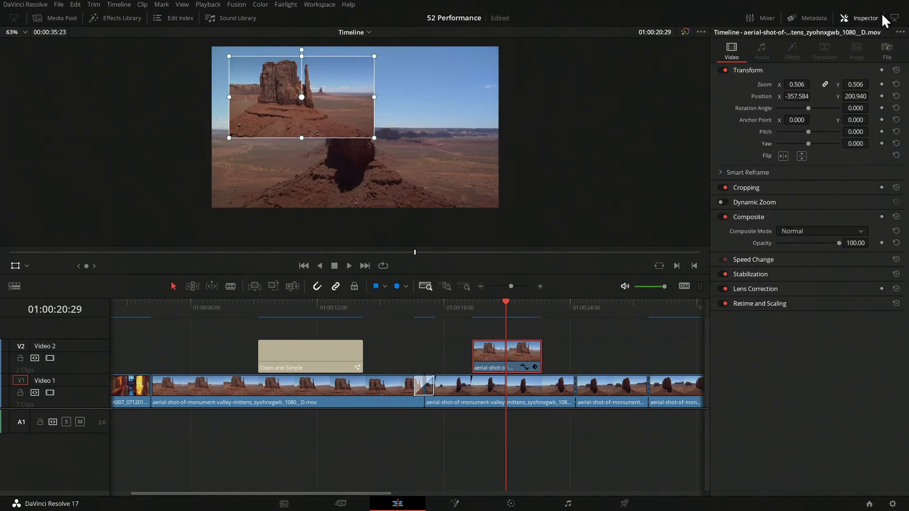
pyautogui.click(804, 230)
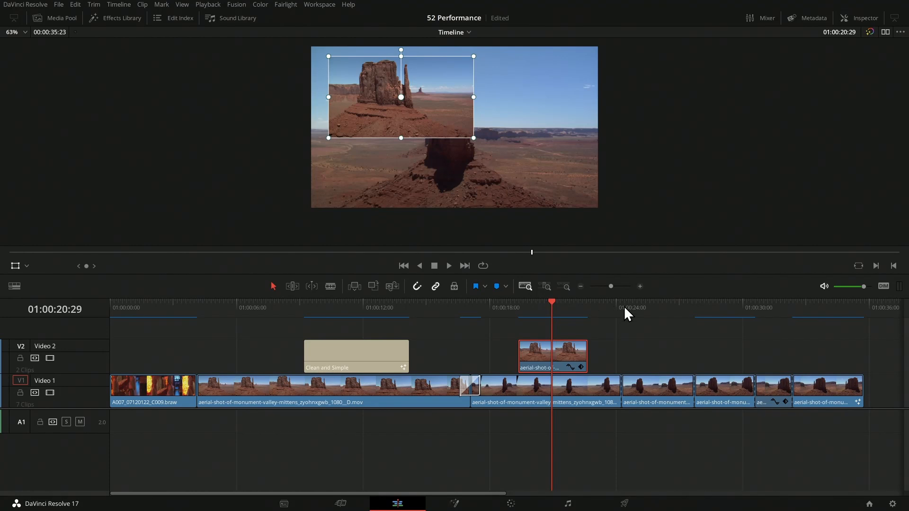
# Step: Check the purple frame at 01:00:25:18, then park the playhead on the blue clip at 01:00:28:28
pyautogui.click(653, 308)
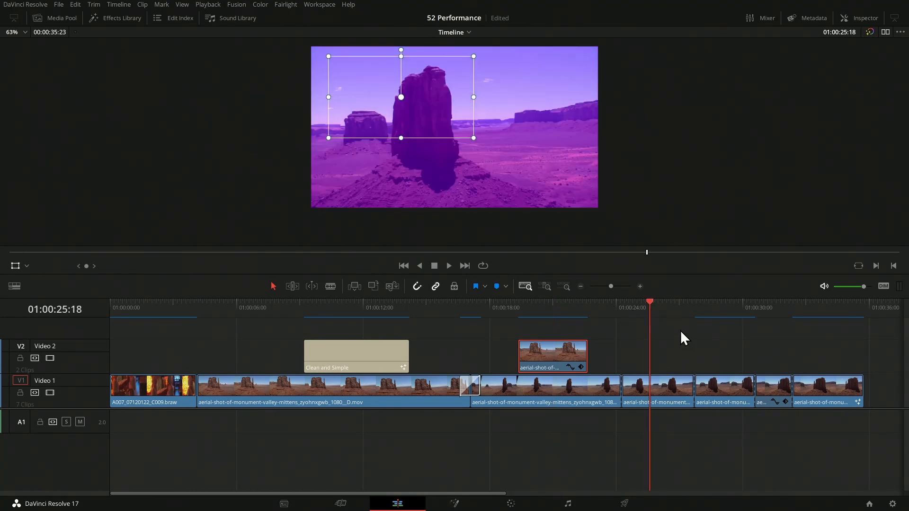
pyautogui.hscroll(3, 663, 336)
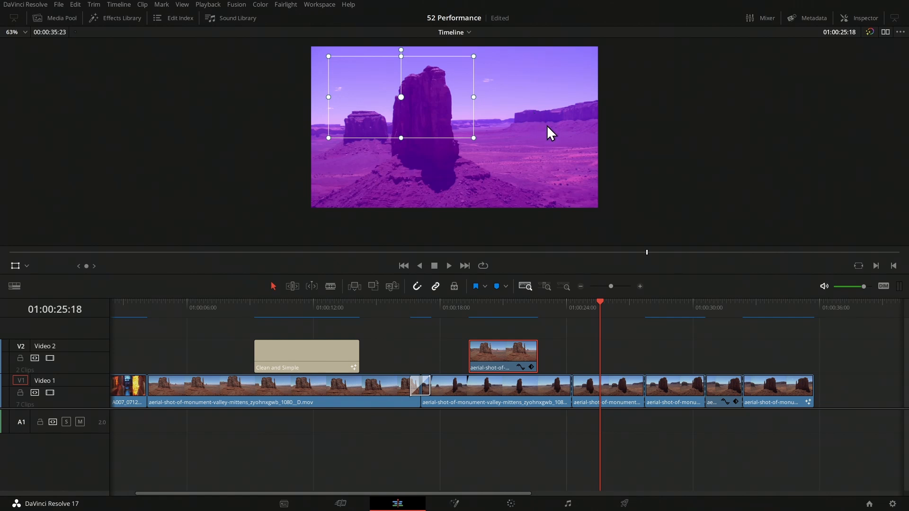
pyautogui.click(521, 502)
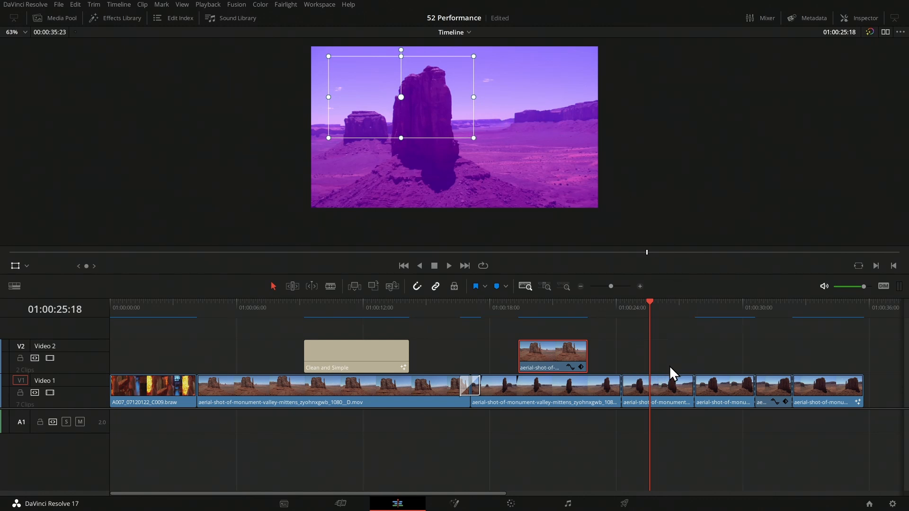
pyautogui.click(720, 302)
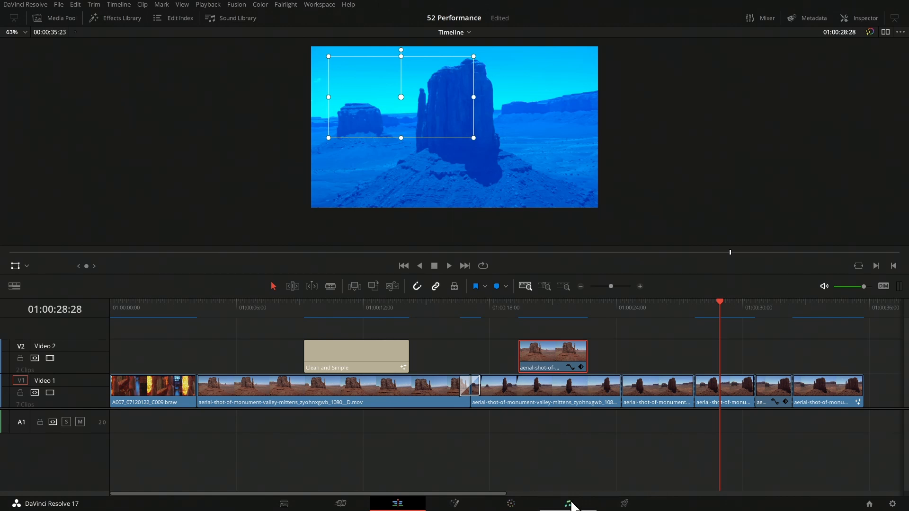
pyautogui.click(511, 504)
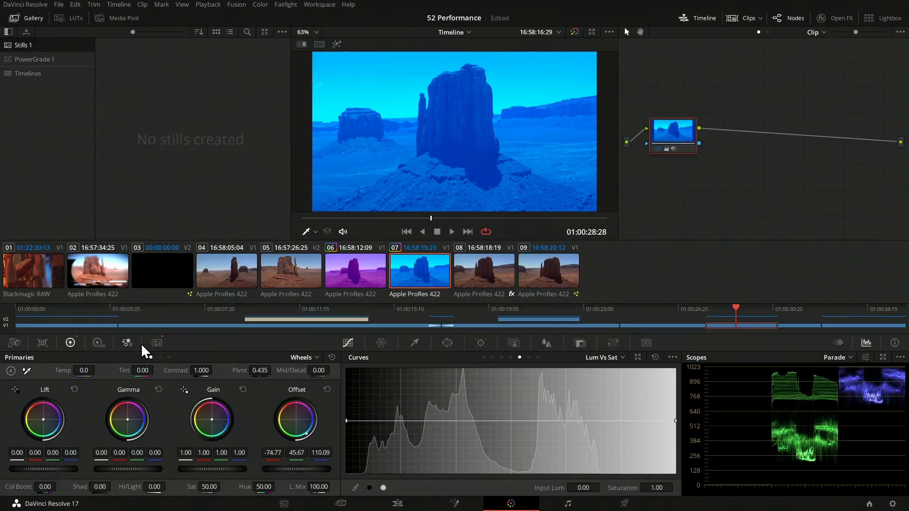
pyautogui.click(156, 343)
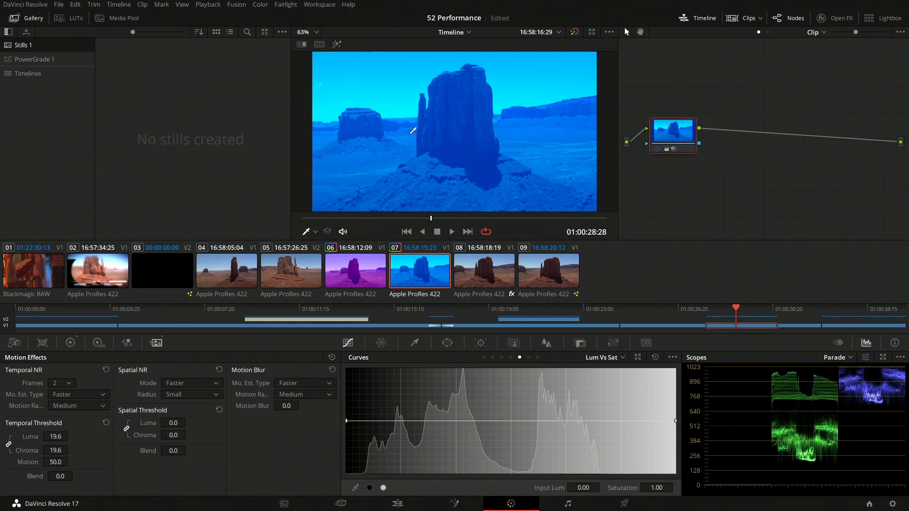
pyautogui.click(398, 503)
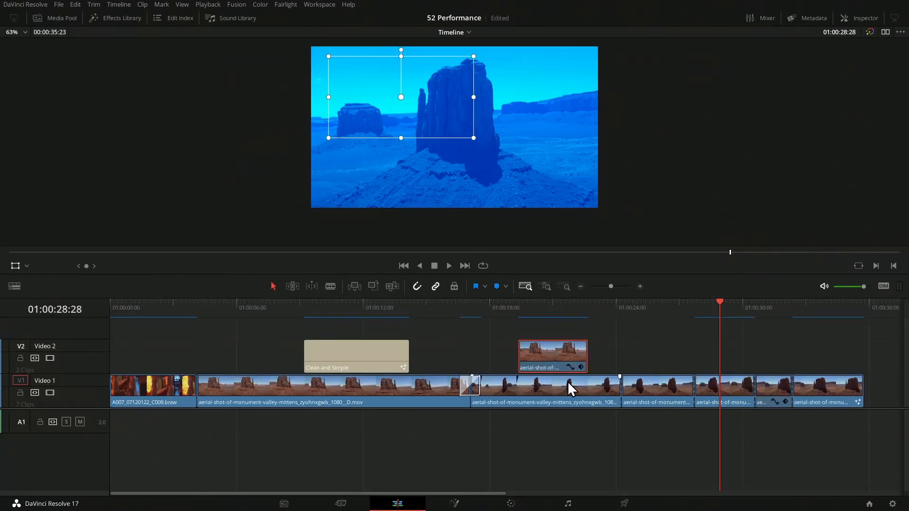
# Step: Move the playhead to 01:00:31:14, fit the whole edit, and select the short Video 1 clip
pyautogui.moveTo(766, 340); pyautogui.dragTo(649, 343)
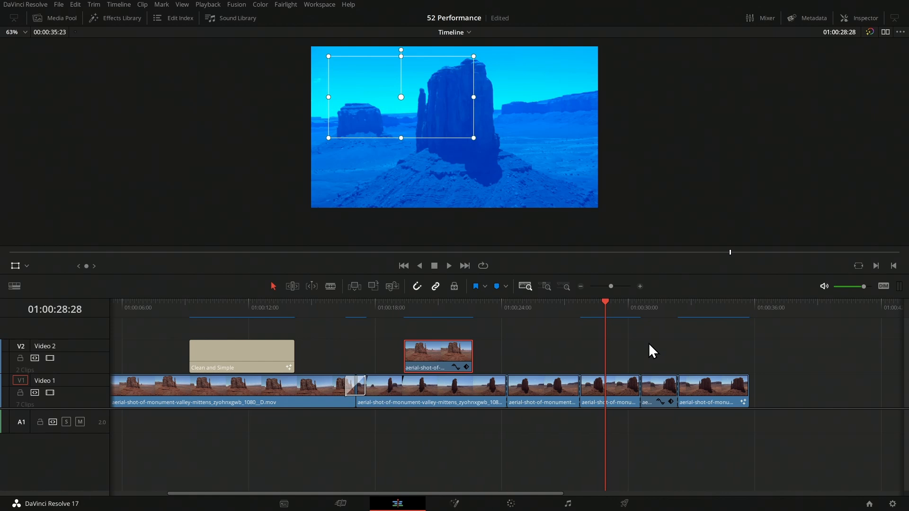
pyautogui.click(658, 303)
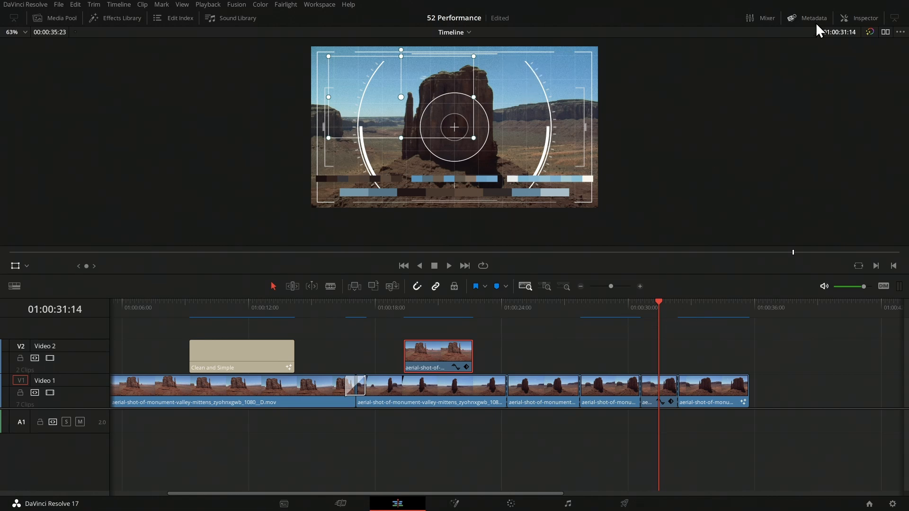
pyautogui.click(865, 16)
pyautogui.hotkey('shift', 'z')
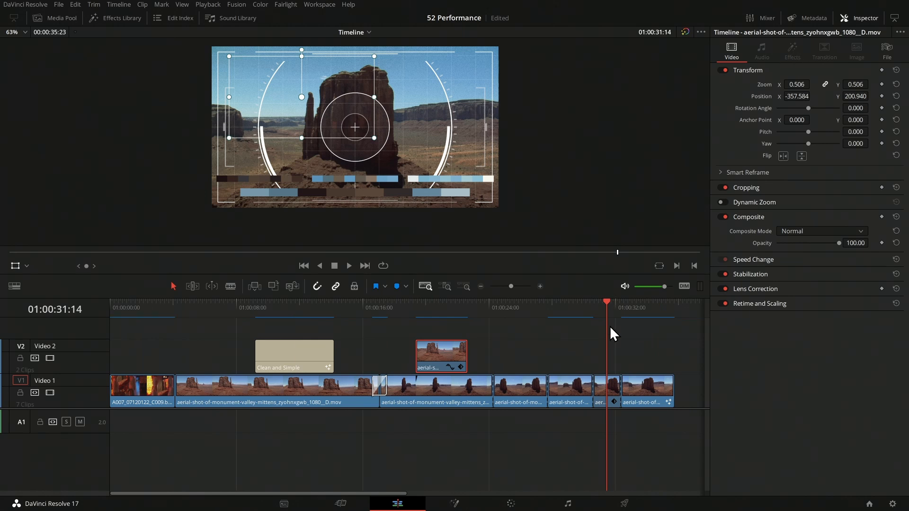
pyautogui.click(610, 390)
pyautogui.click(797, 57)
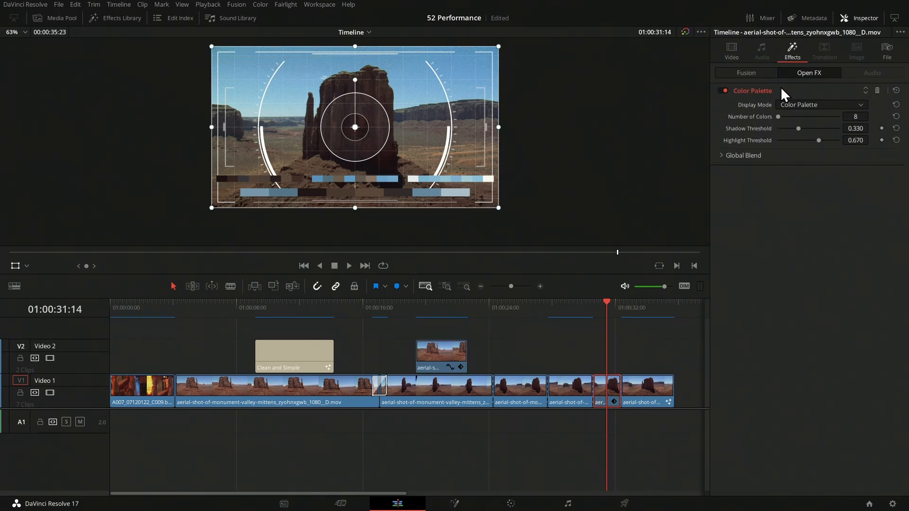
# Step: Toggle the Drone Overlay and Color Palette effects off and back on to compare
pyautogui.click(750, 74)
pyautogui.click(726, 89)
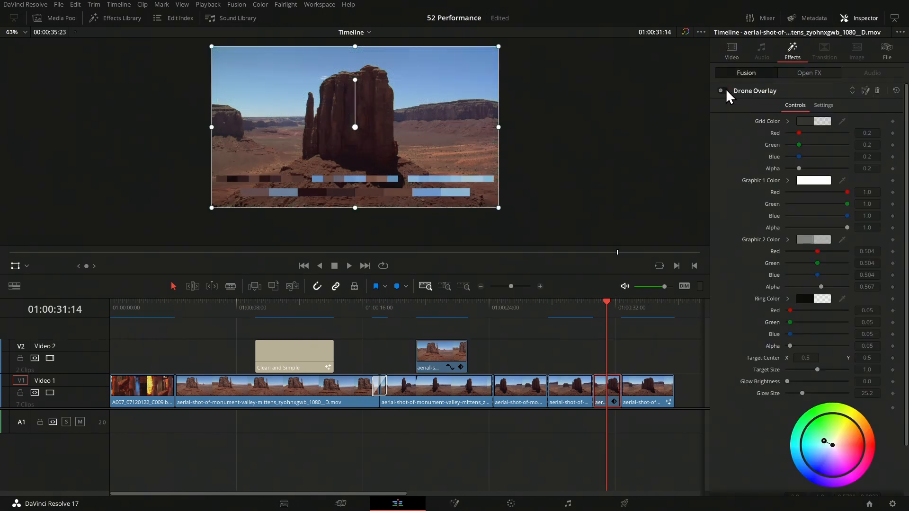
pyautogui.click(725, 89)
pyautogui.click(810, 74)
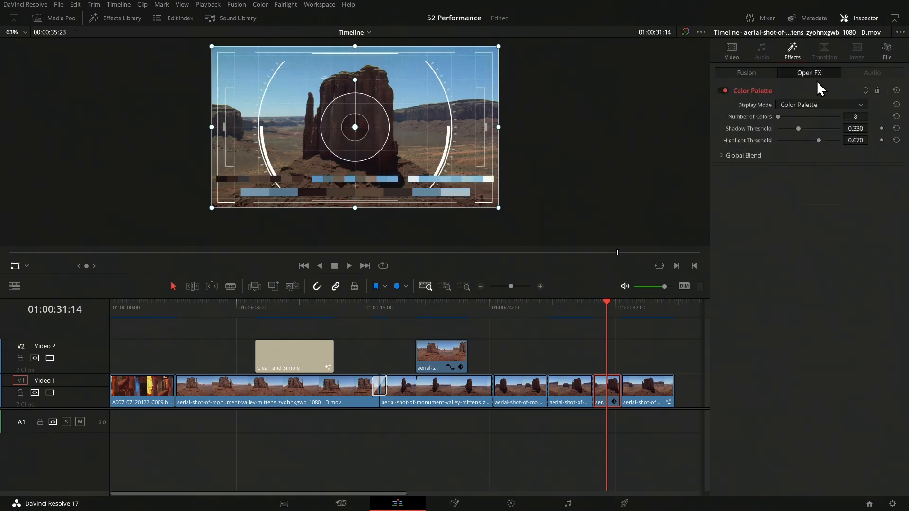
pyautogui.click(726, 91)
pyautogui.click(724, 91)
# Step: View the Fusion node graph of the clip at 01:00:34:02, then return to Edit
pyautogui.click(648, 304)
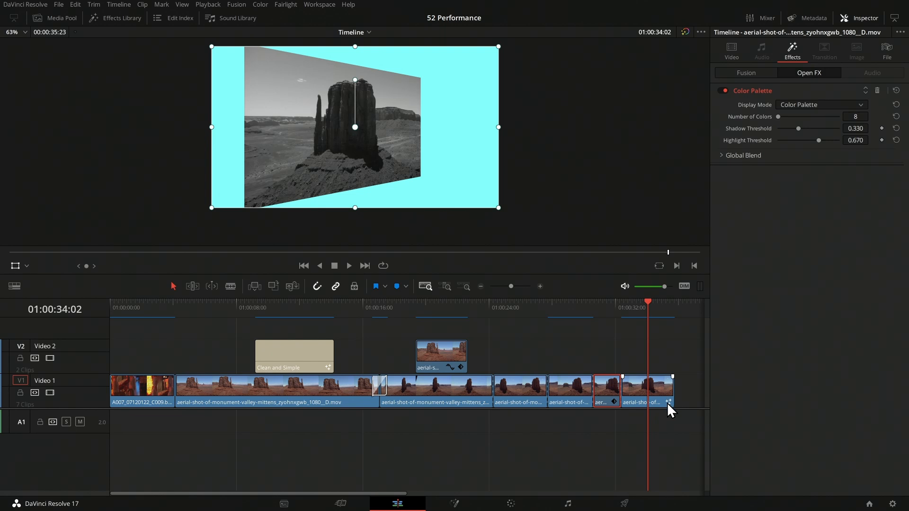
pyautogui.click(475, 506)
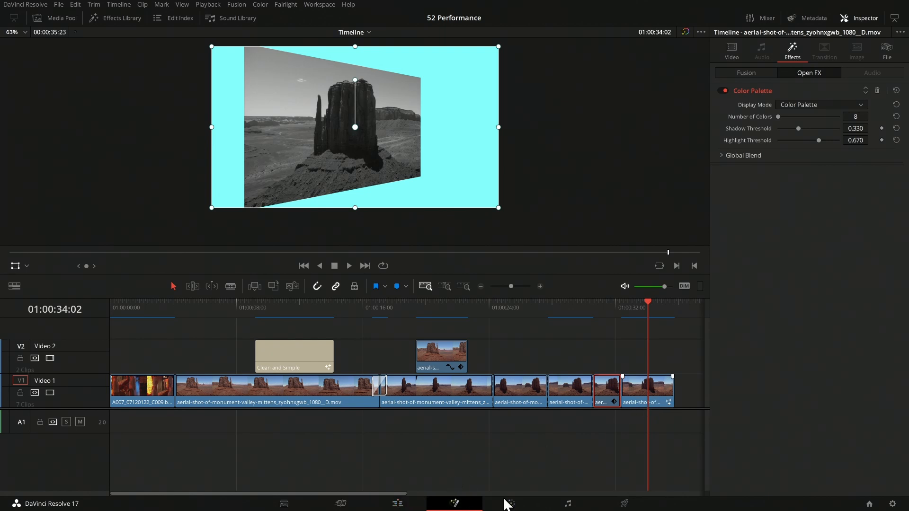
pyautogui.click(397, 504)
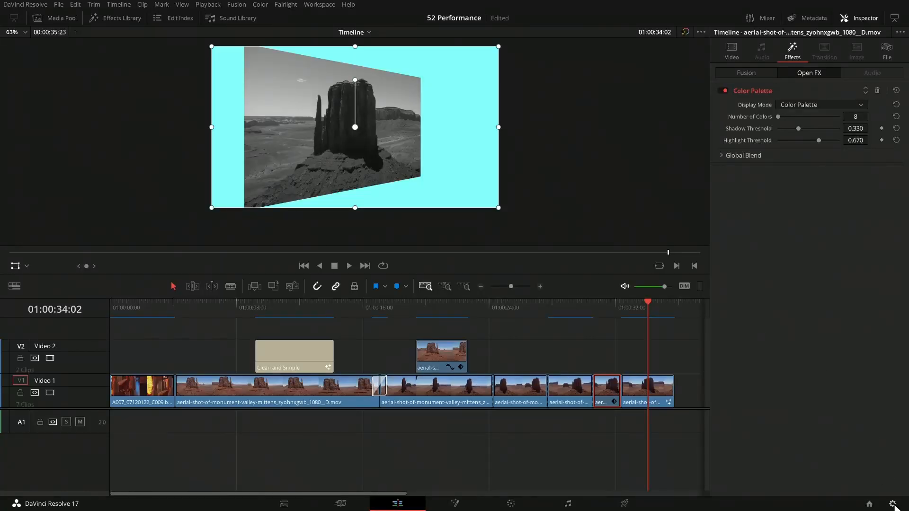
# Step: Bring up the render cache format list in Project Settings' Optimized Media and Render Cache section
pyautogui.click(892, 504)
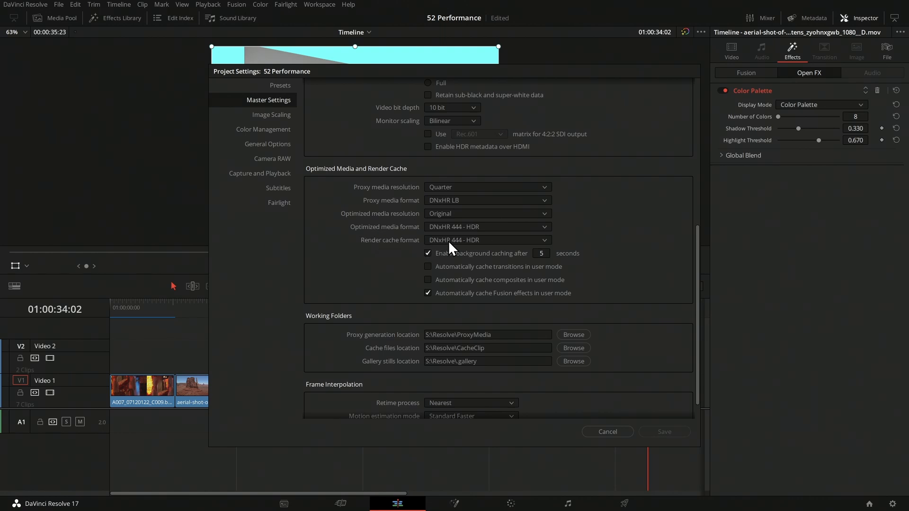
pyautogui.click(481, 240)
# Step: Keep DNxHR 444 - HDR and enable 'Automatically cache composites in user mode'
pyautogui.click(454, 279)
# Step: Save the cache settings, set Playback > Render Cache to User, and jump to 01:00:25:12
pyautogui.click(664, 432)
pyautogui.click(236, 4)
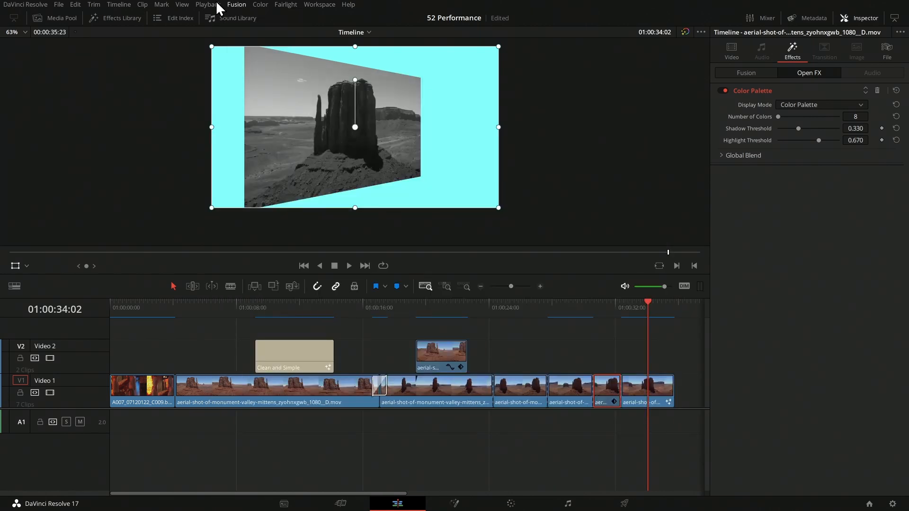
pyautogui.moveTo(212, 8)
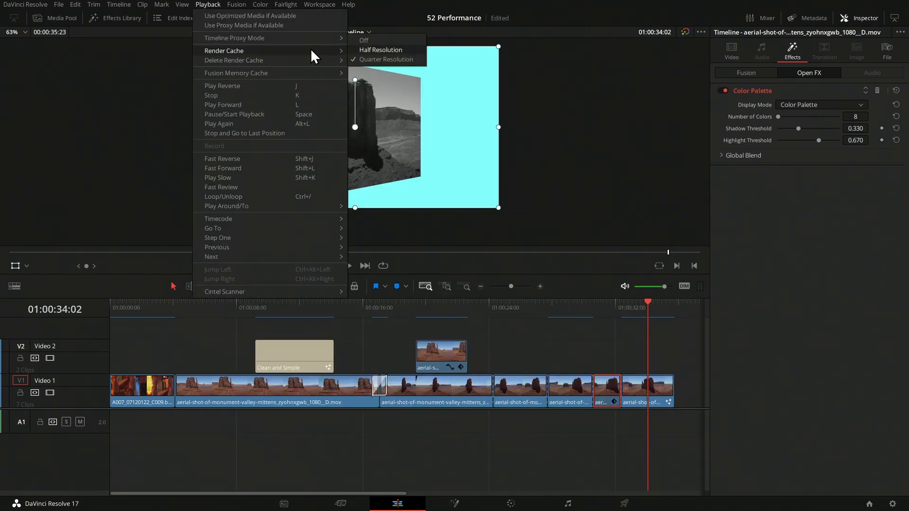
pyautogui.moveTo(308, 49)
pyautogui.click(377, 69)
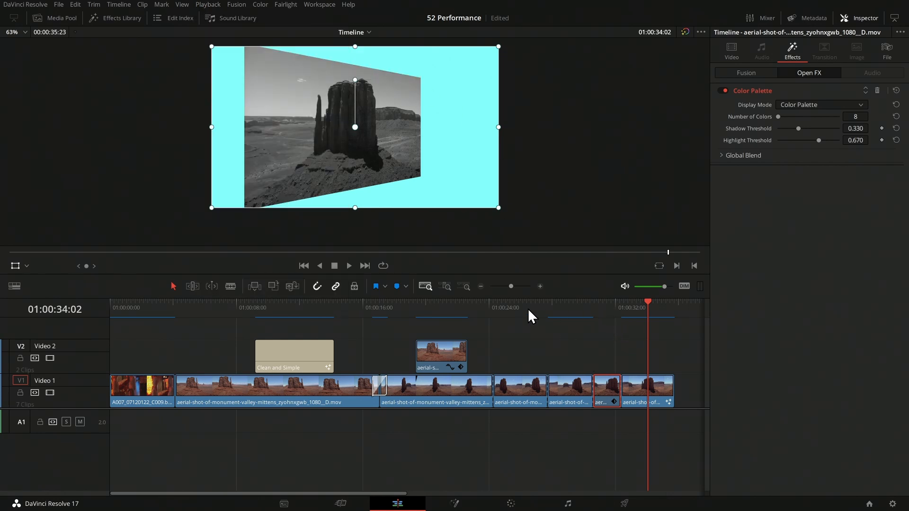
pyautogui.click(511, 306)
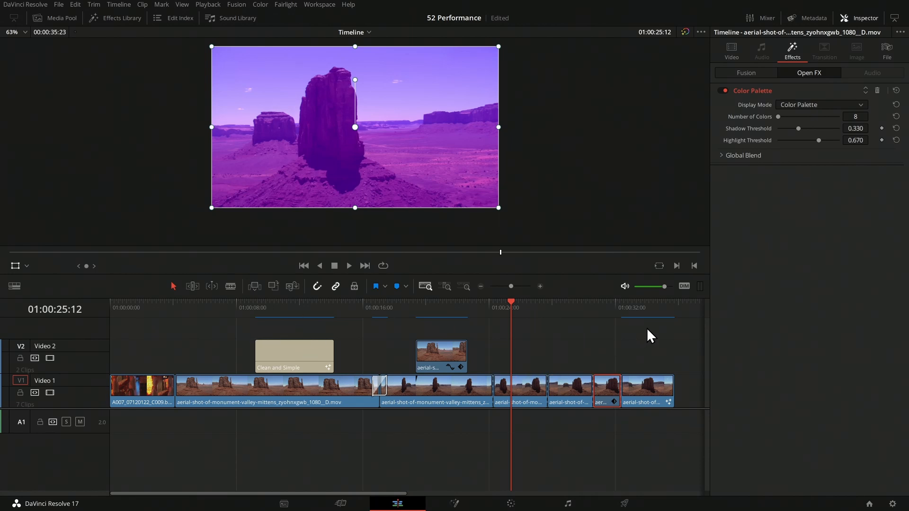
# Step: Inspect caching at 01:00:34:19, 01:00:11:20, 01:00:17:03 and 01:00:21:04 on the timeline
pyautogui.click(657, 305)
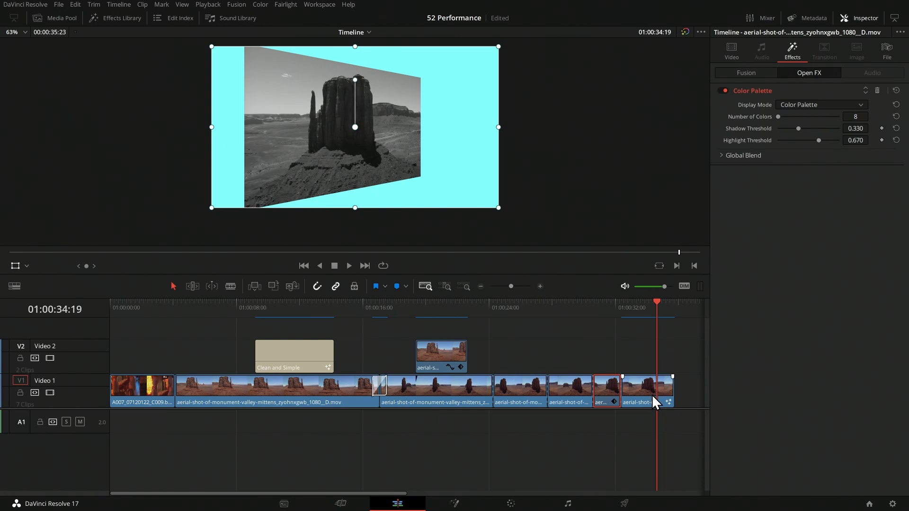
pyautogui.click(296, 305)
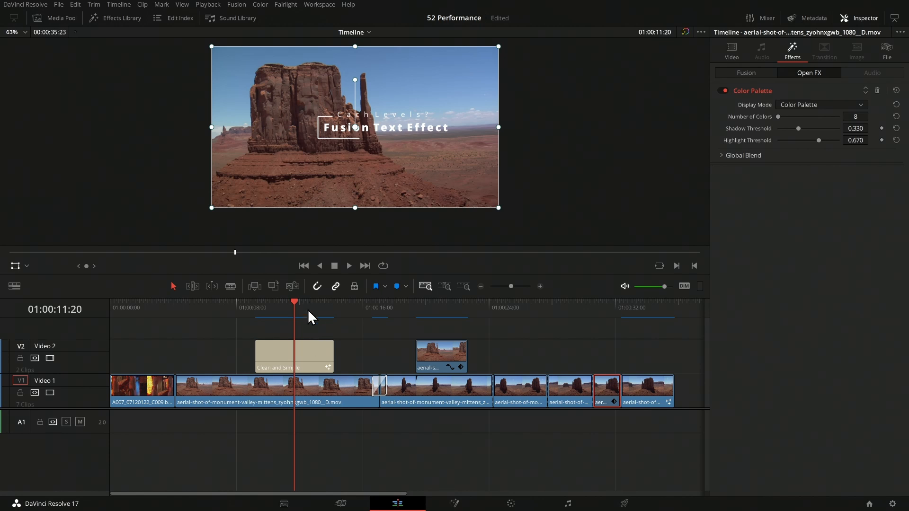
pyautogui.click(379, 303)
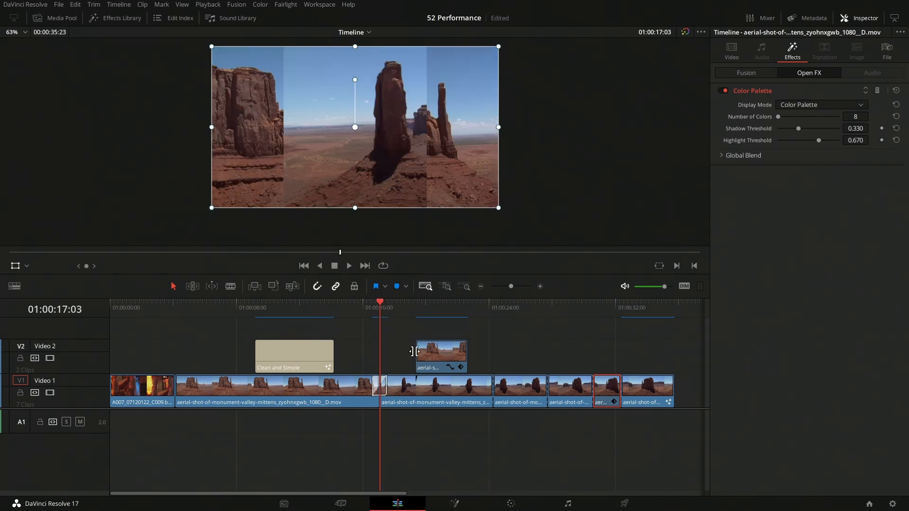
pyautogui.click(444, 304)
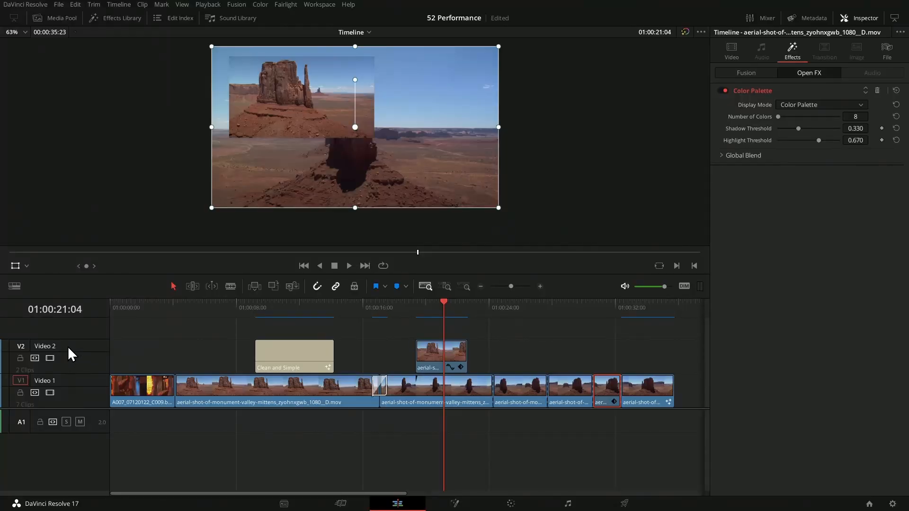
# Step: Set Video 2 to 'Exclude track from caching' and confirm the checkmark in its menu
pyautogui.rightClick(49, 346)
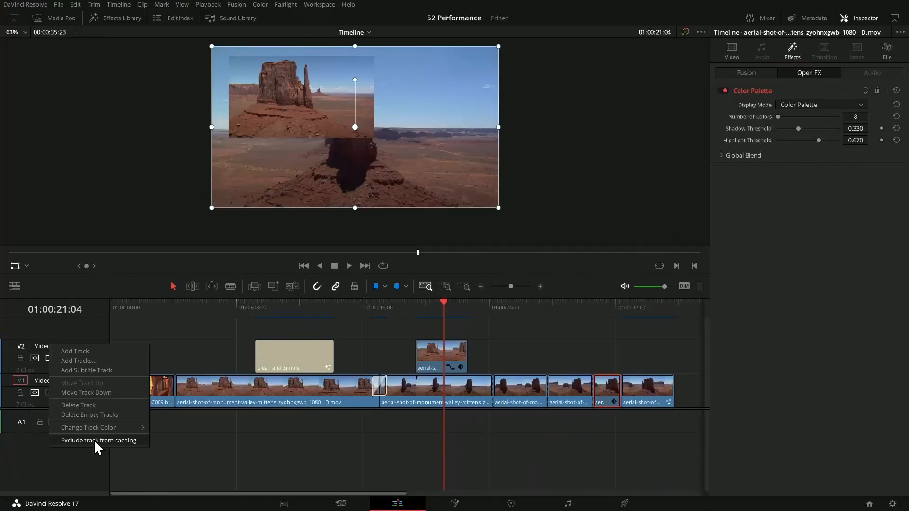
pyautogui.click(95, 439)
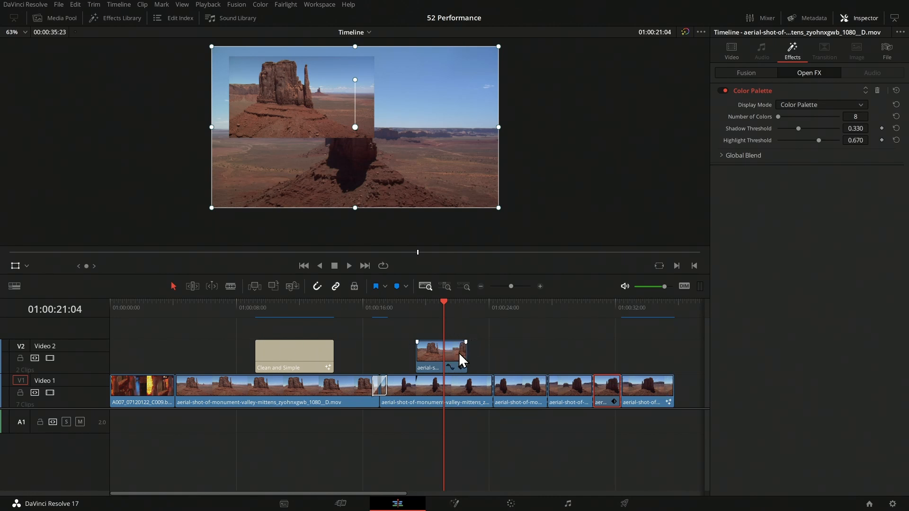
pyautogui.rightClick(94, 361)
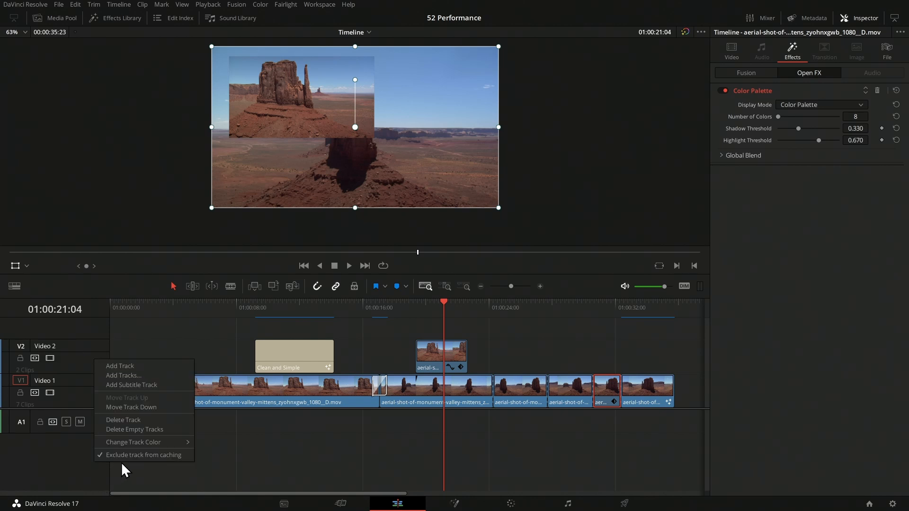
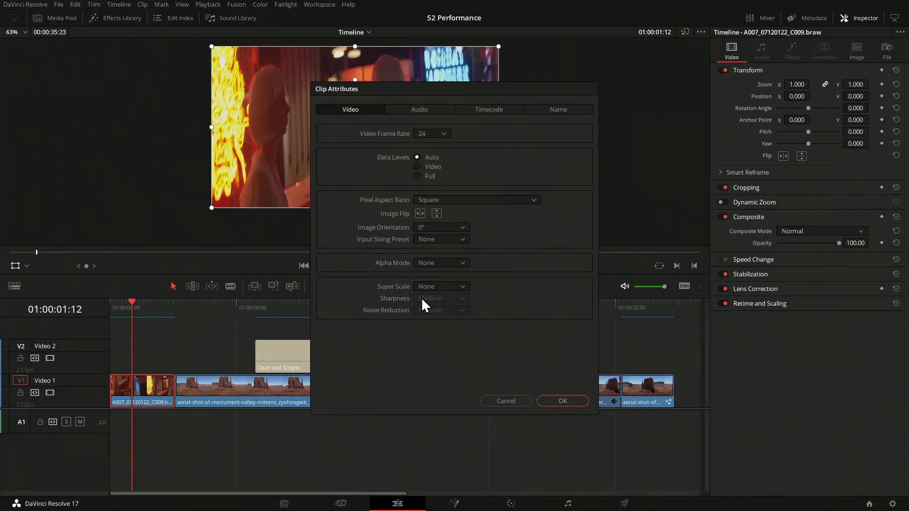
# Step: View the 2x/3x/4x Super Scale choices, then close the braw clip's Clip Attributes
pyautogui.click(428, 286)
pyautogui.click(507, 401)
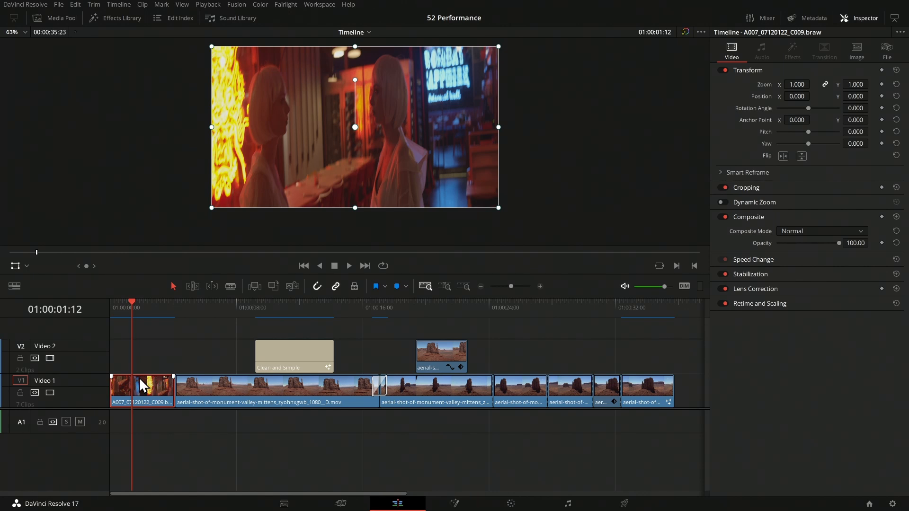
# Step: Show the first V1 clip's Render Cache Fusion Output choices: Auto, On and Off
pyautogui.rightClick(153, 390)
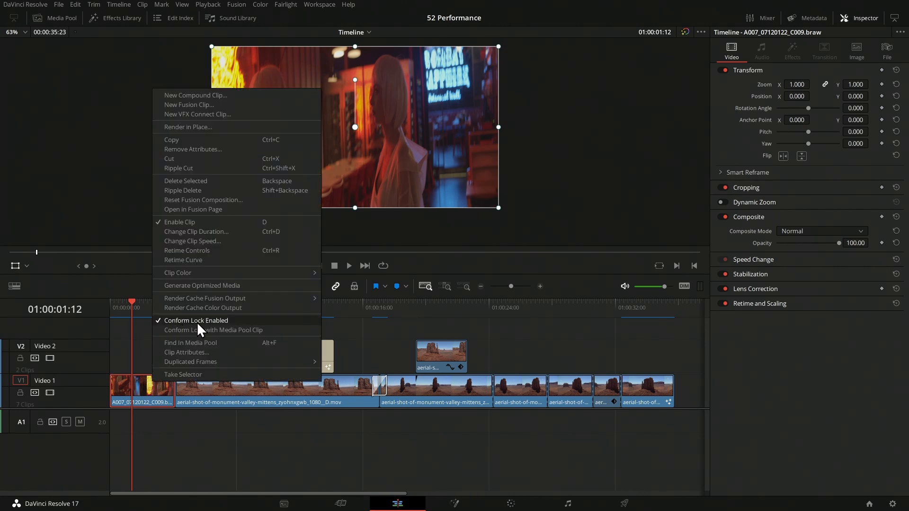
pyautogui.moveTo(304, 299)
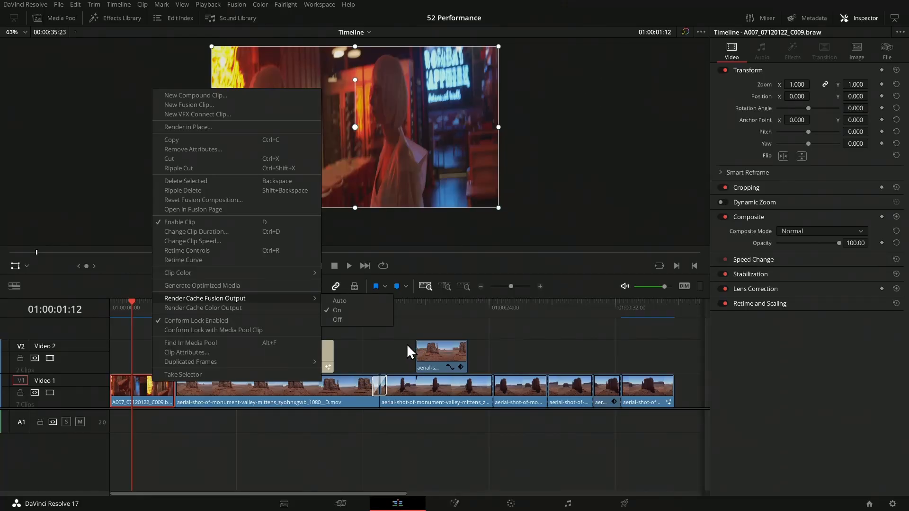
# Step: Dismiss the clip menu and place the playhead at 01:00:31:06
pyautogui.click(407, 343)
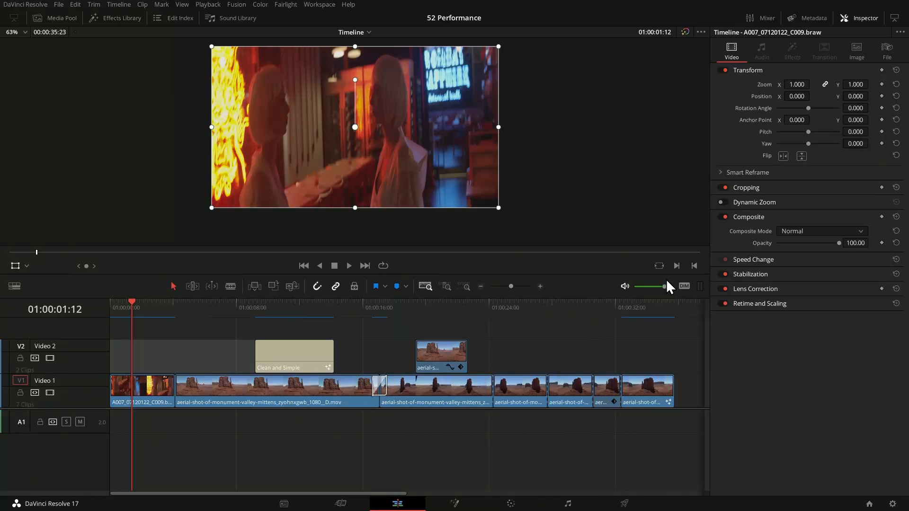
pyautogui.click(603, 308)
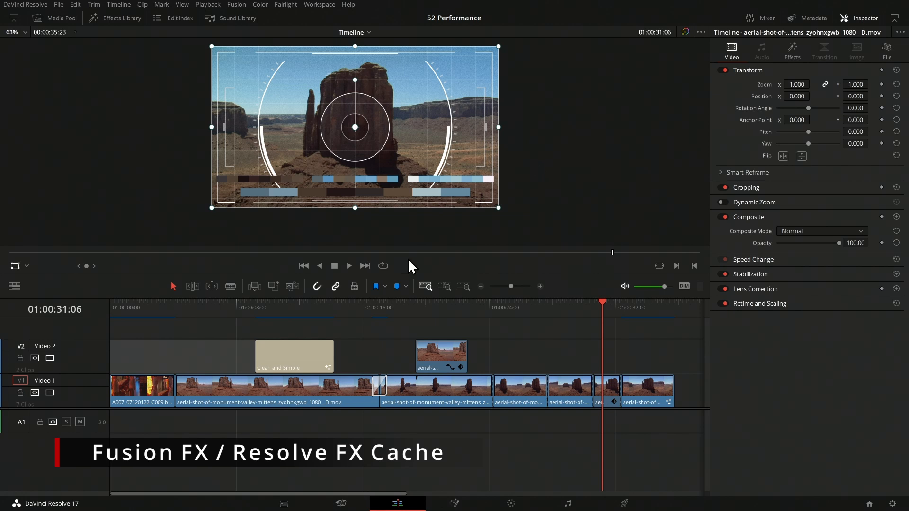
# Step: Select the short V1 clip under the playhead and show its Render Cache OFX Filter choices
pyautogui.click(610, 395)
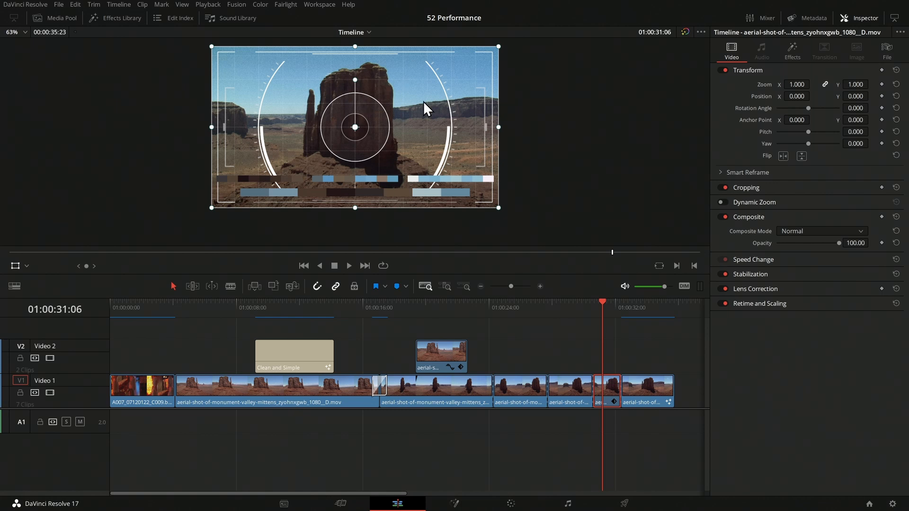
pyautogui.rightClick(612, 396)
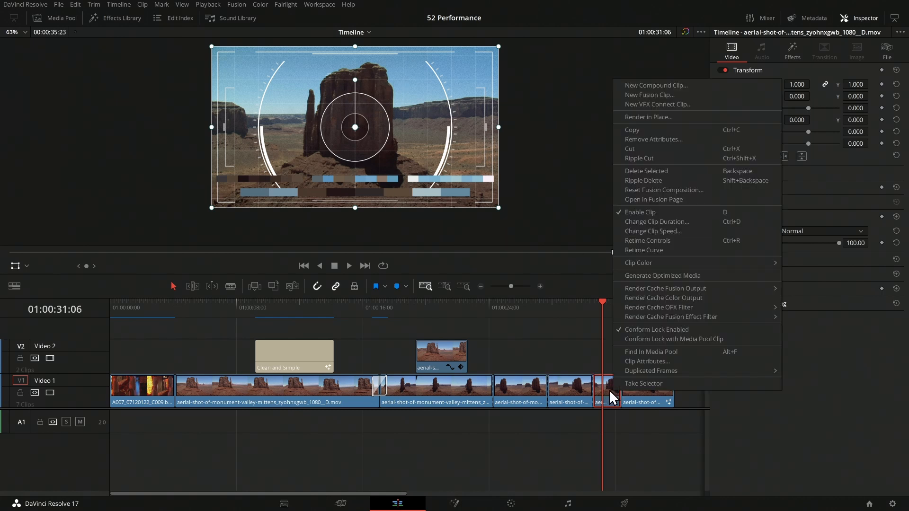
pyautogui.moveTo(651, 308)
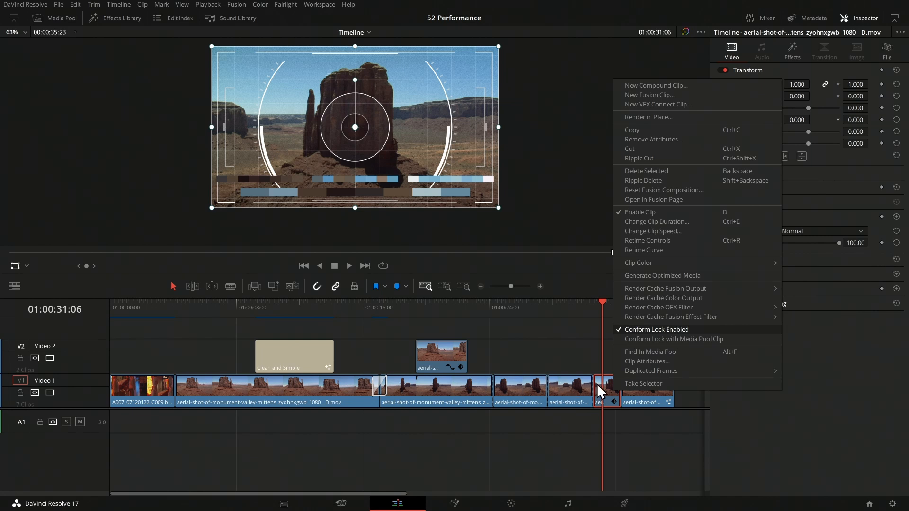
# Step: In the Inspector's Effects, toggle the short clip's Drone Overlay effect off and back on
pyautogui.click(854, 368)
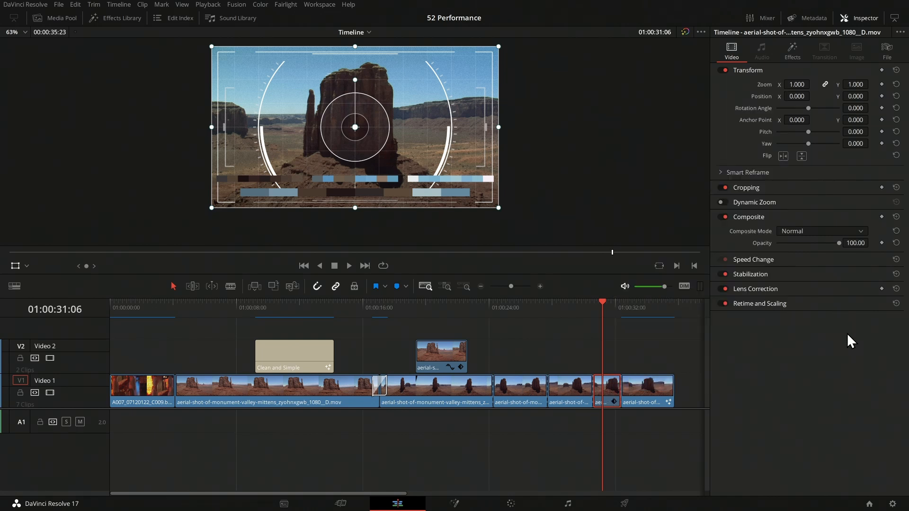
pyautogui.click(790, 51)
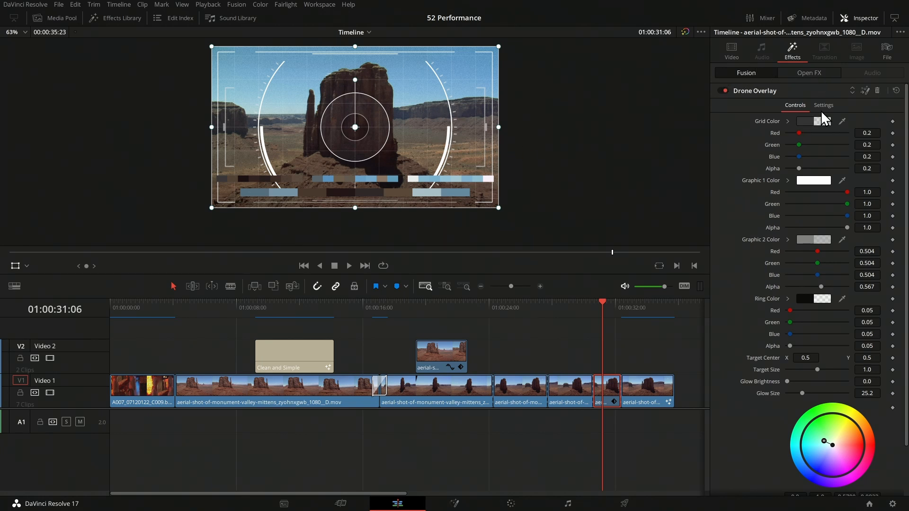
pyautogui.click(723, 90)
pyautogui.click(723, 91)
# Step: Compare the Fusion and Open FX tabs, ending on Color Palette, and reopen the clip's options
pyautogui.click(807, 74)
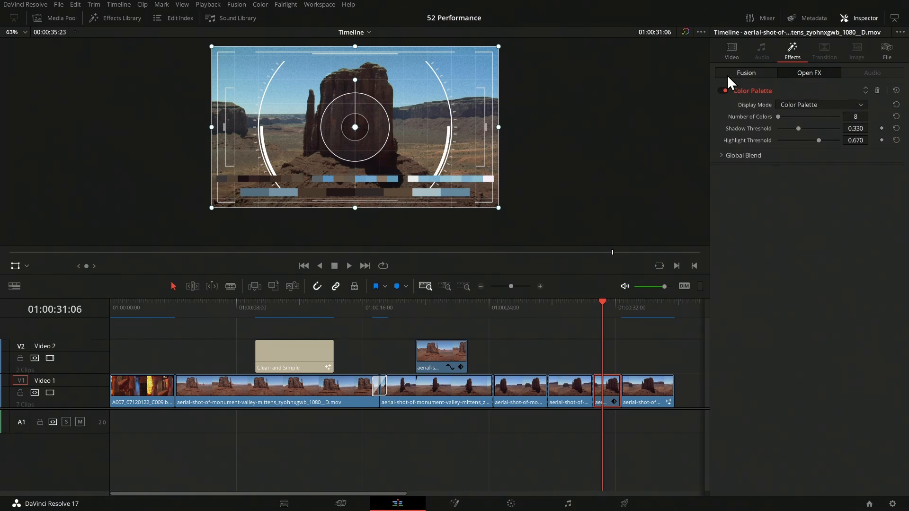
pyautogui.click(748, 73)
pyautogui.click(808, 74)
pyautogui.rightClick(609, 391)
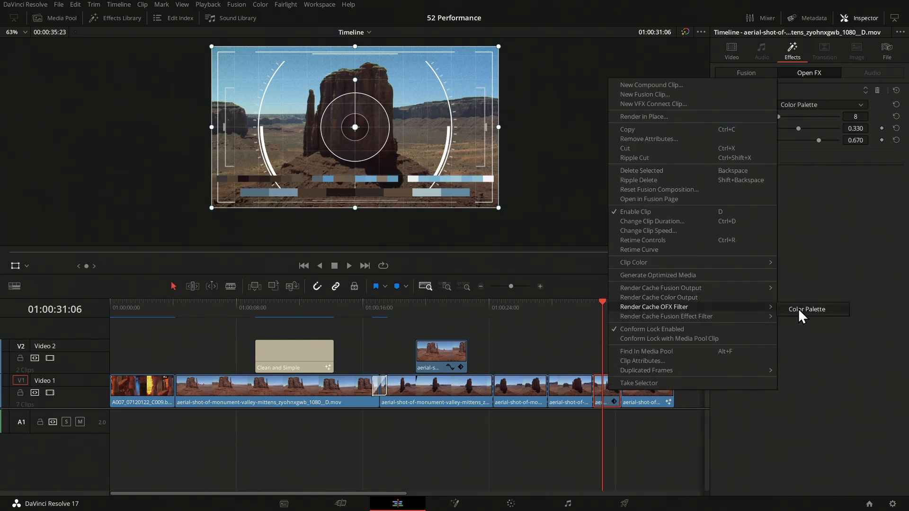
# Step: Choose Render Cache OFX Filter > Color Palette for the short aerial clip
pyautogui.click(800, 308)
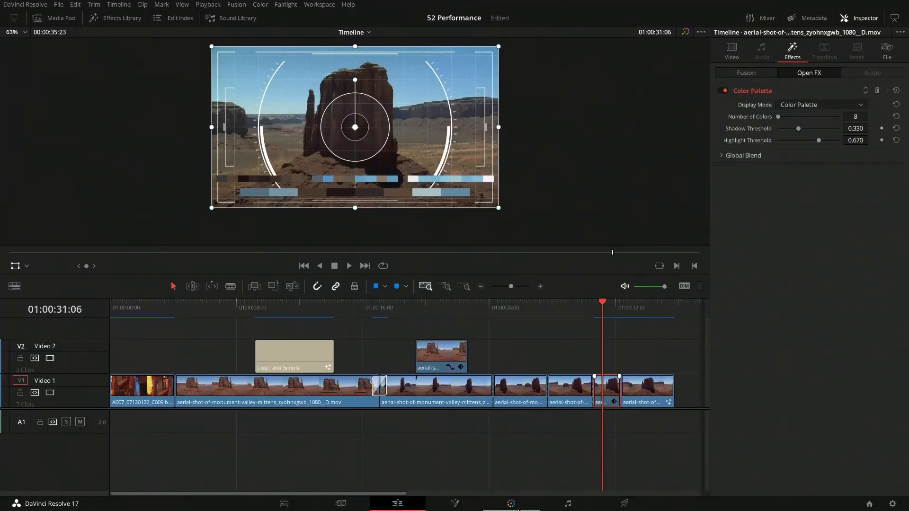
# Step: On the Color page, push the Primaries Offset wheel toward green, then return to Edit
pyautogui.click(511, 504)
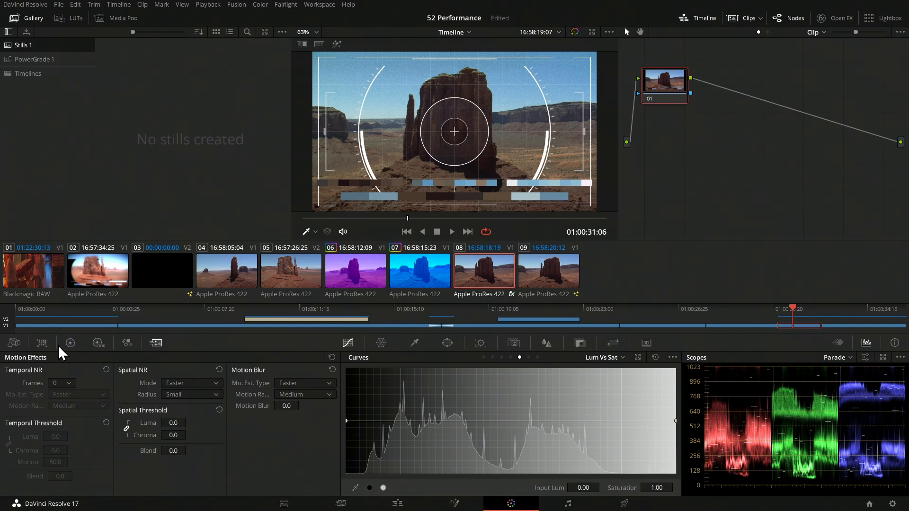
pyautogui.click(71, 342)
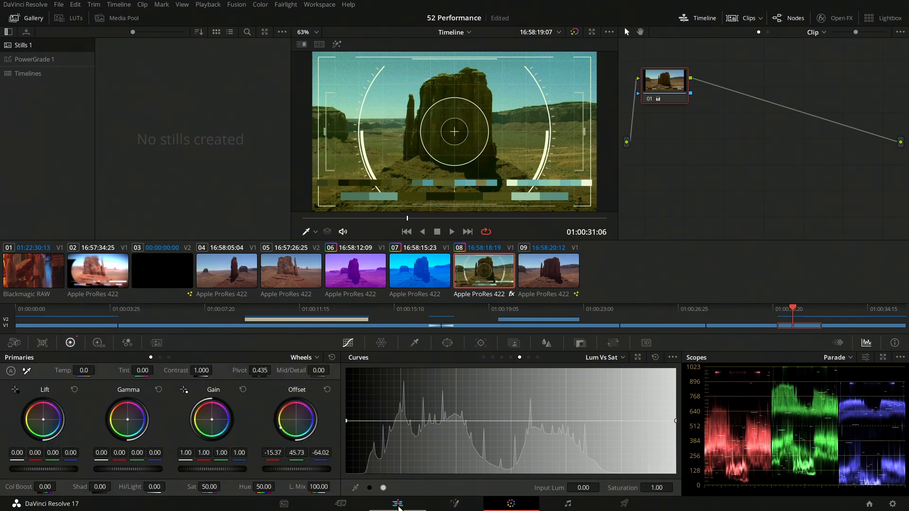
pyautogui.click(398, 504)
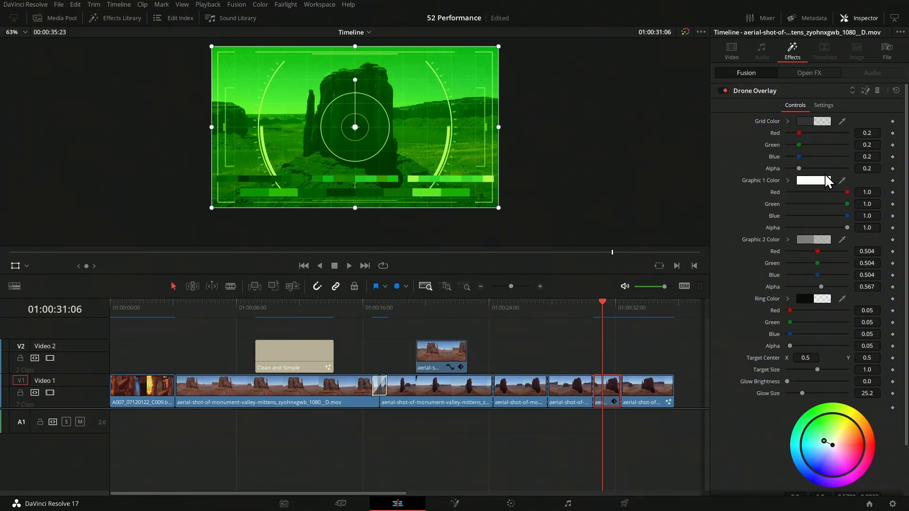
# Step: Turn Drone Overlay off to check the Color Palette settings, then re-enable it
pyautogui.click(723, 92)
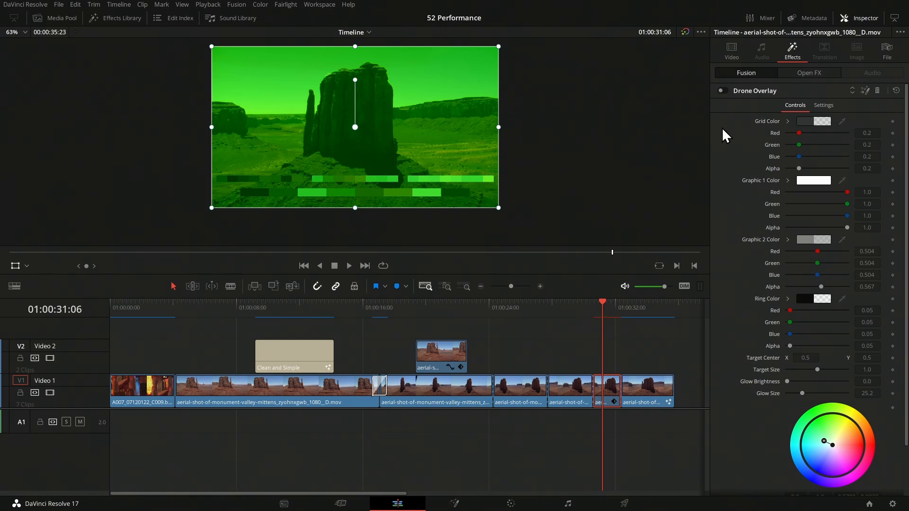
pyautogui.click(818, 72)
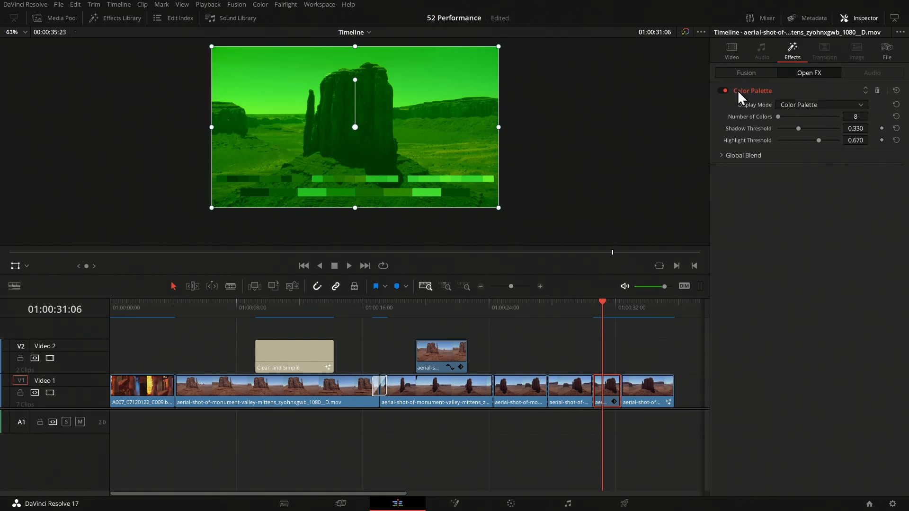
pyautogui.click(746, 73)
pyautogui.click(723, 90)
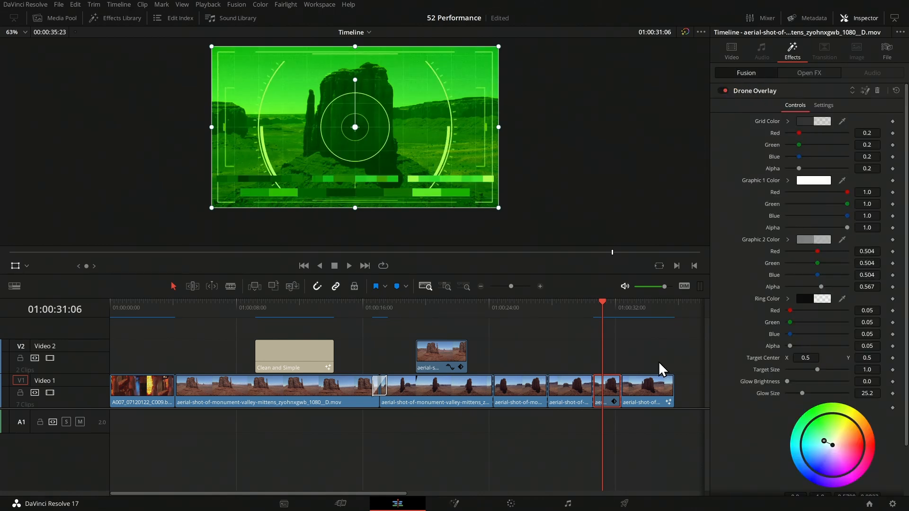
# Step: Set Render Cache Fusion Effect Filter to Drone Overlay and show the clip's Open FX effects
pyautogui.rightClick(611, 389)
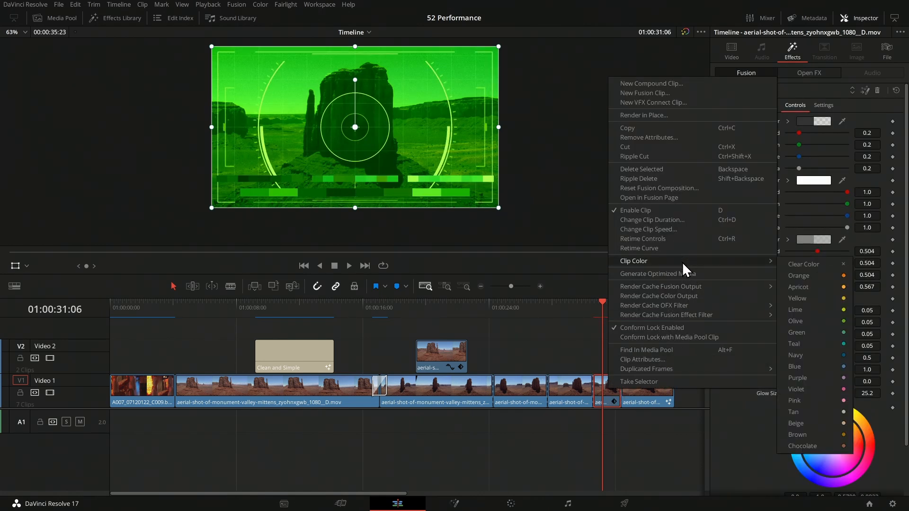
pyautogui.moveTo(691, 314)
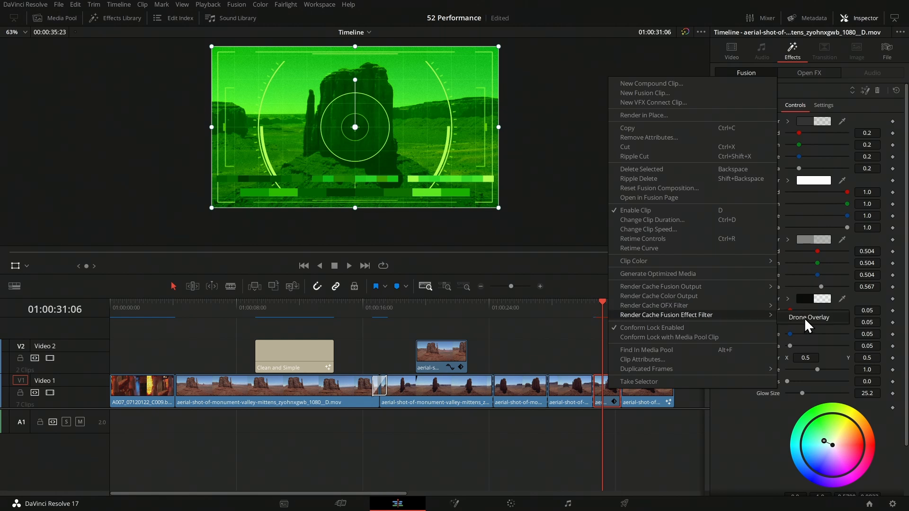
pyautogui.click(805, 317)
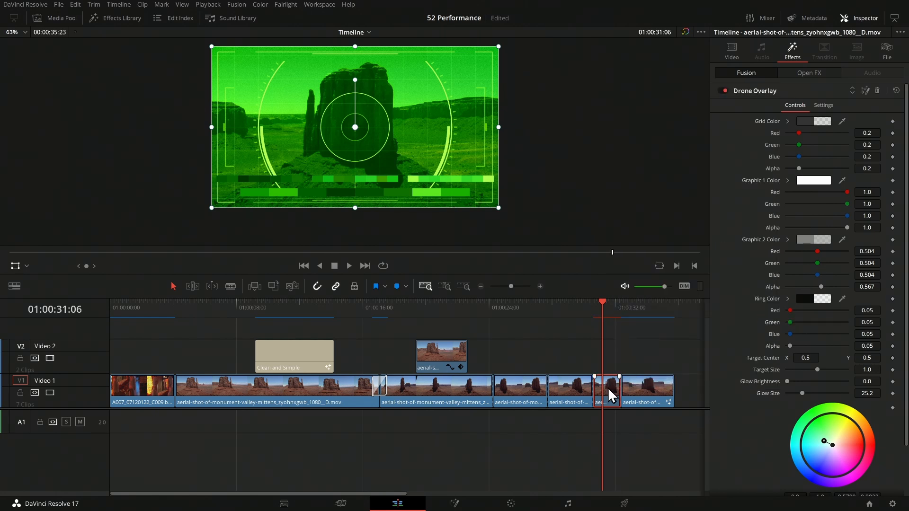
pyautogui.click(809, 72)
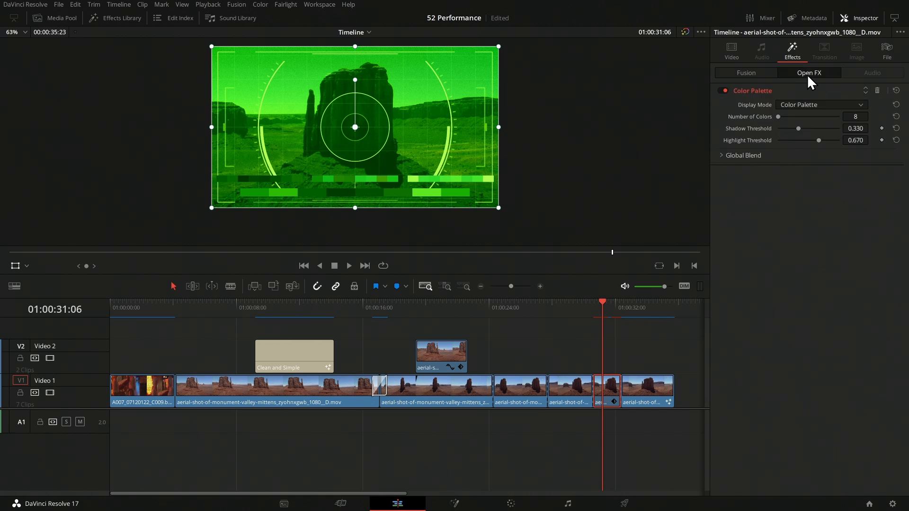
# Step: Turn Color Palette off and compare the following clip with the green drone frame
pyautogui.click(722, 91)
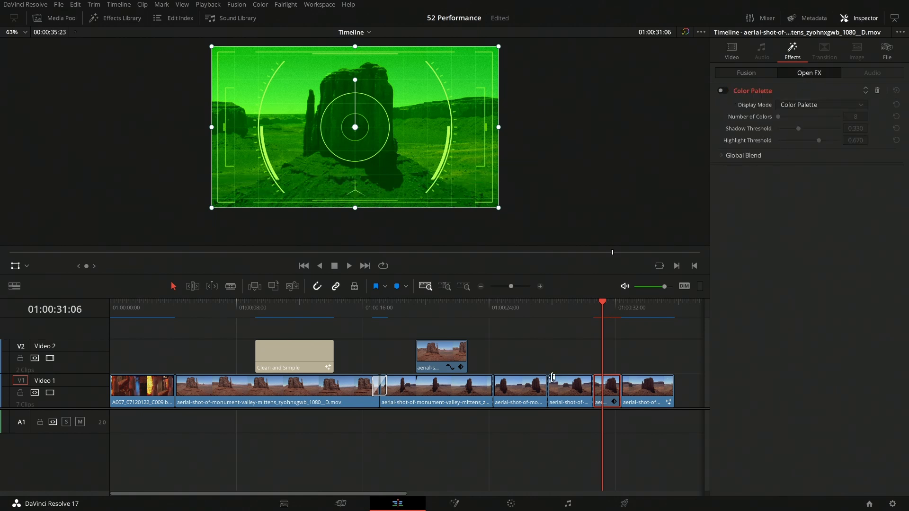
pyautogui.click(635, 310)
pyautogui.click(603, 312)
# Step: Re-enable Color Palette at 01:00:31:06 and expand its parameters to set Number of Colors to 10
pyautogui.click(722, 91)
pyautogui.click(724, 92)
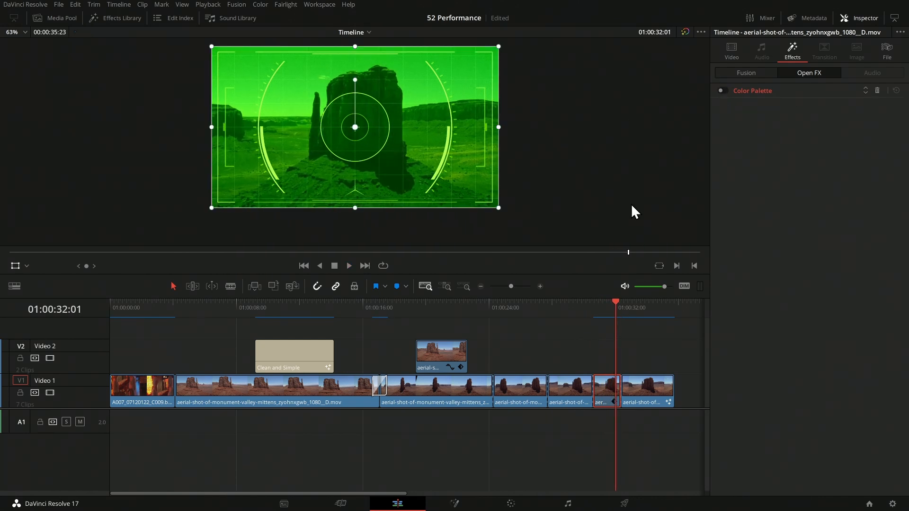
pyautogui.click(722, 91)
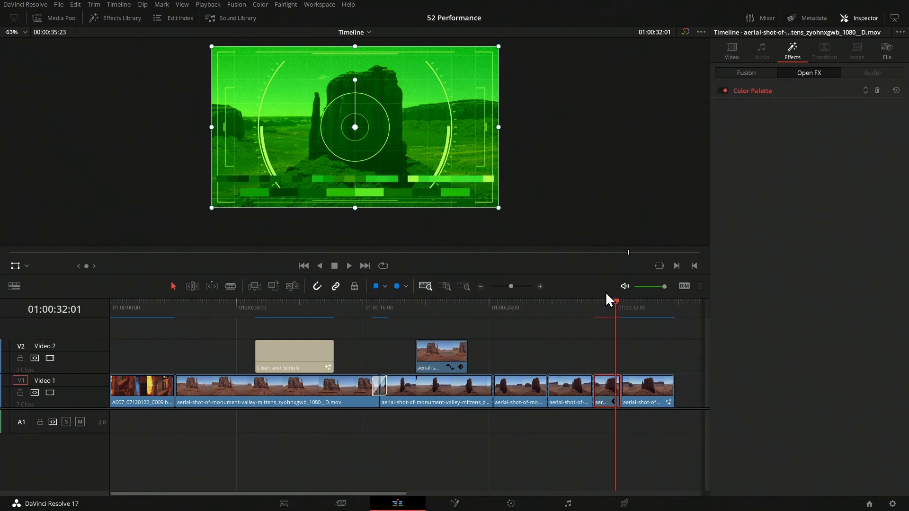
pyautogui.click(603, 307)
pyautogui.click(756, 95)
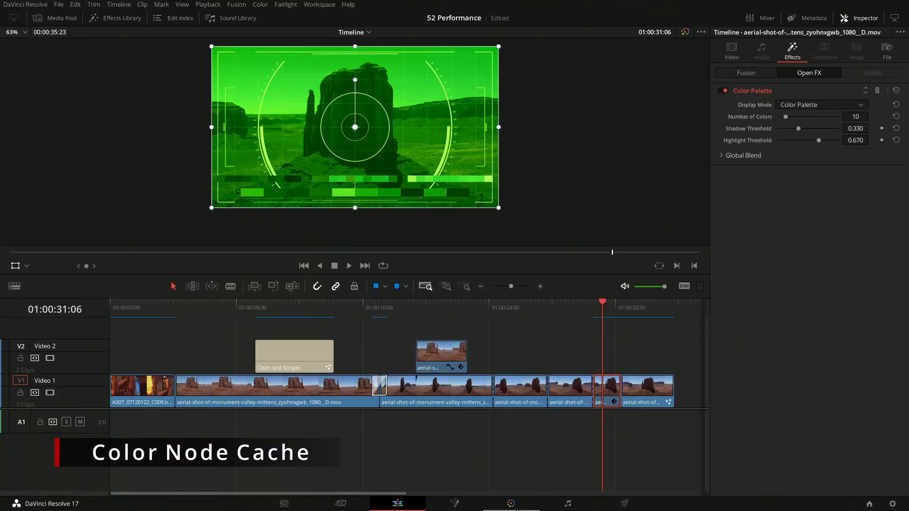
# Step: On the Color page, set node 01's Node Cache to On and add serial node 02 with Alt+S
pyautogui.click(516, 509)
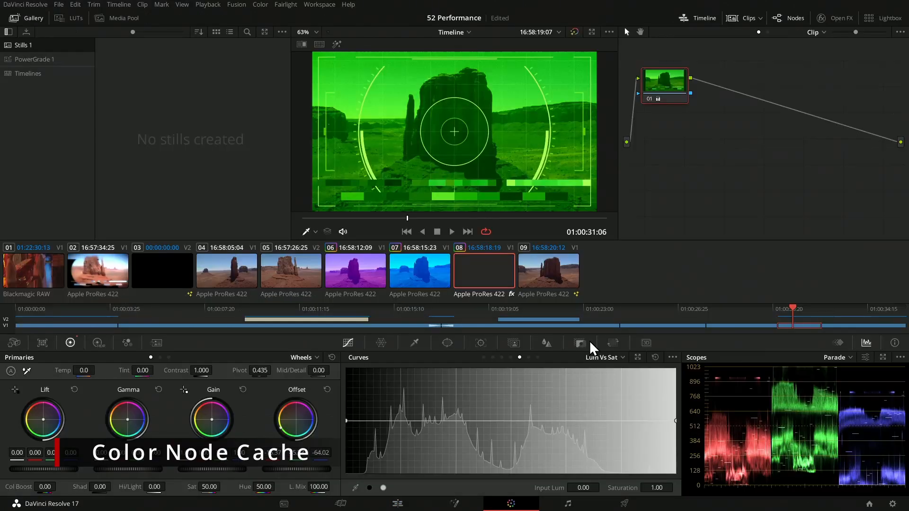
pyautogui.rightClick(668, 81)
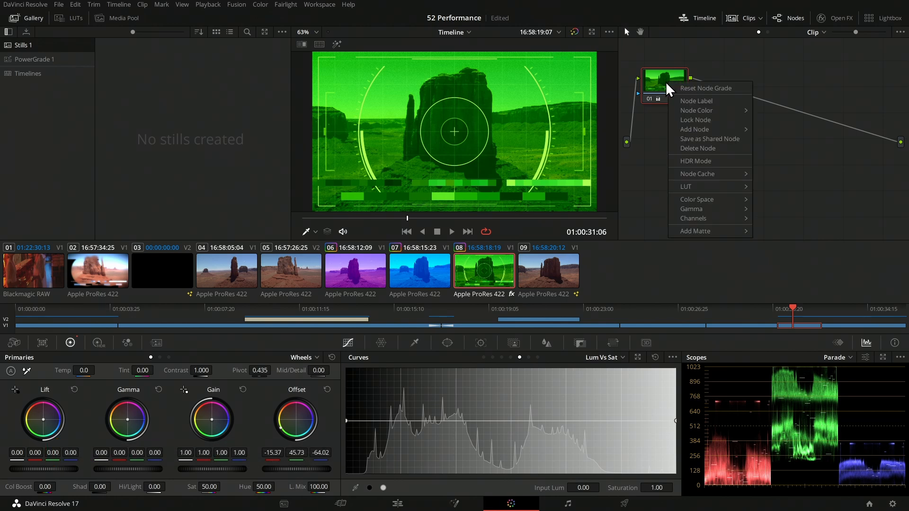
pyautogui.moveTo(684, 171)
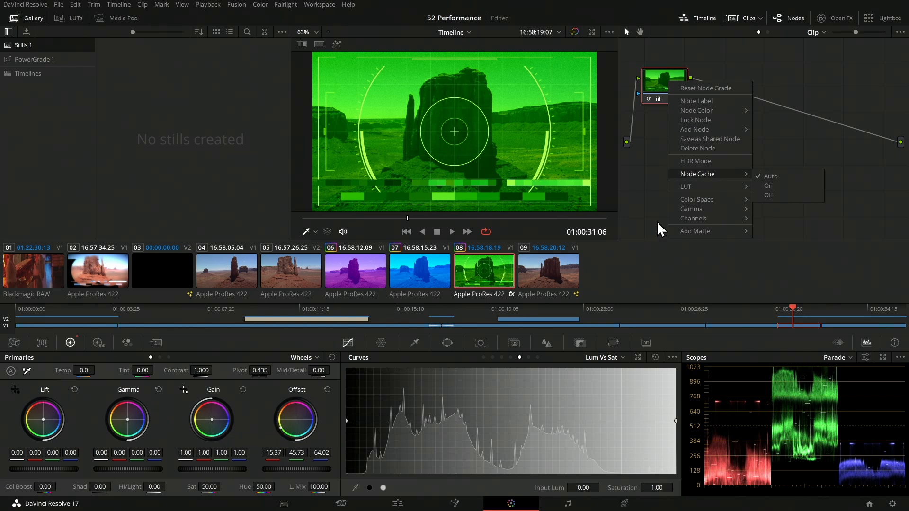
pyautogui.click(775, 189)
pyautogui.hotkey('alt', 's')
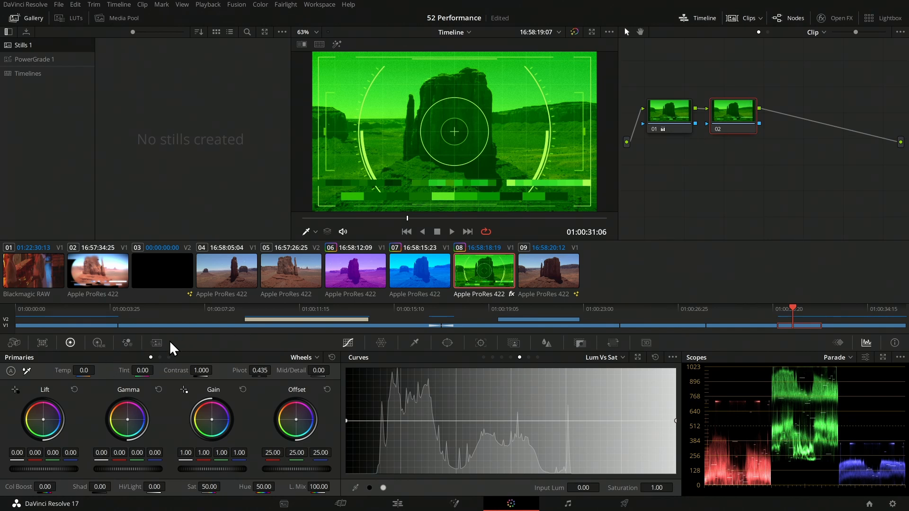
# Step: Set node 02's Temporal NR Frames to 2 in the Motion Effects palette
pyautogui.click(156, 343)
pyautogui.click(62, 383)
pyautogui.click(63, 418)
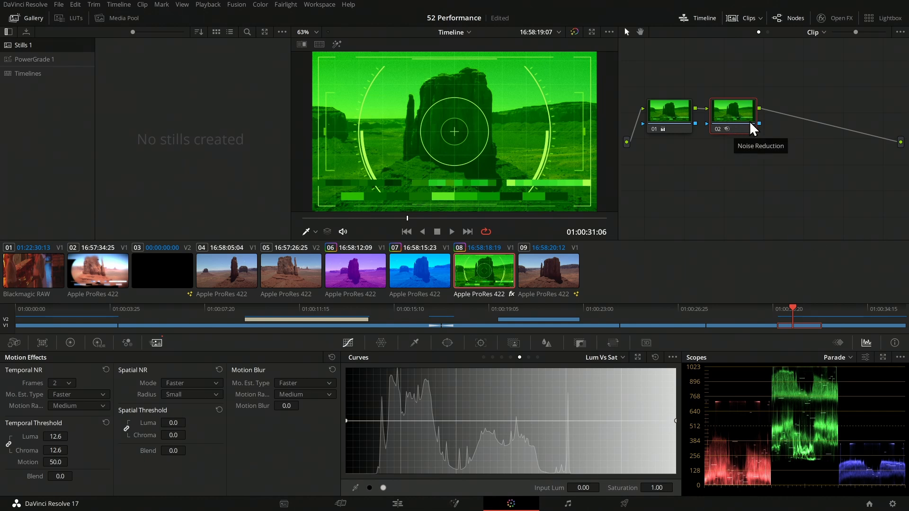
# Step: Check node 02's Node Cache options, leaving its caching unchanged
pyautogui.rightClick(740, 115)
pyautogui.moveTo(772, 209)
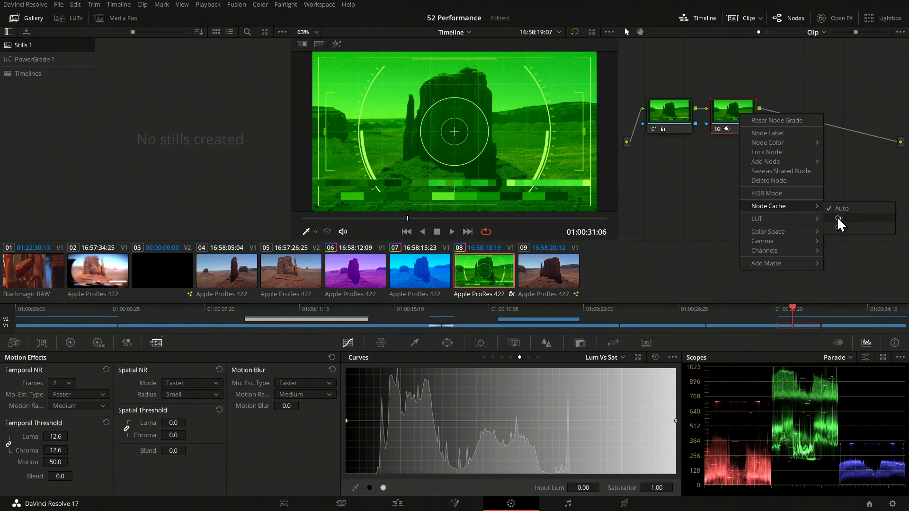
pyautogui.click(686, 184)
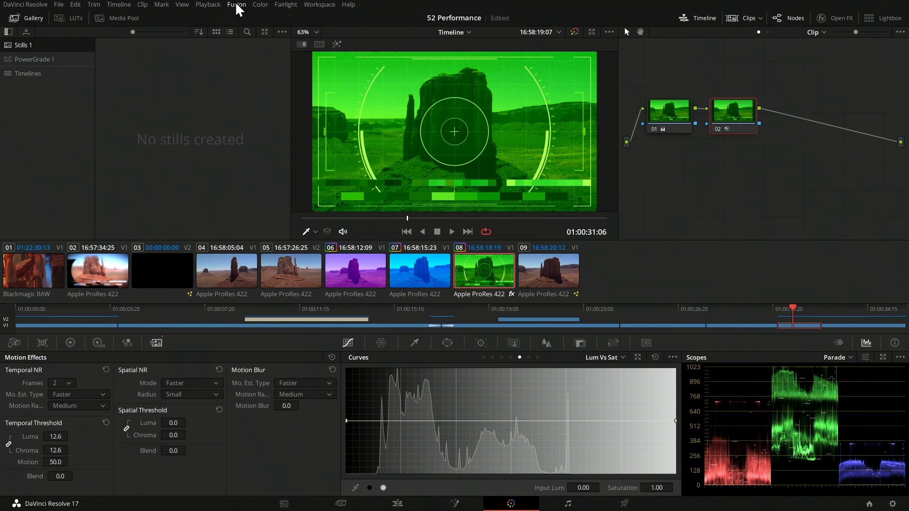
pyautogui.click(208, 4)
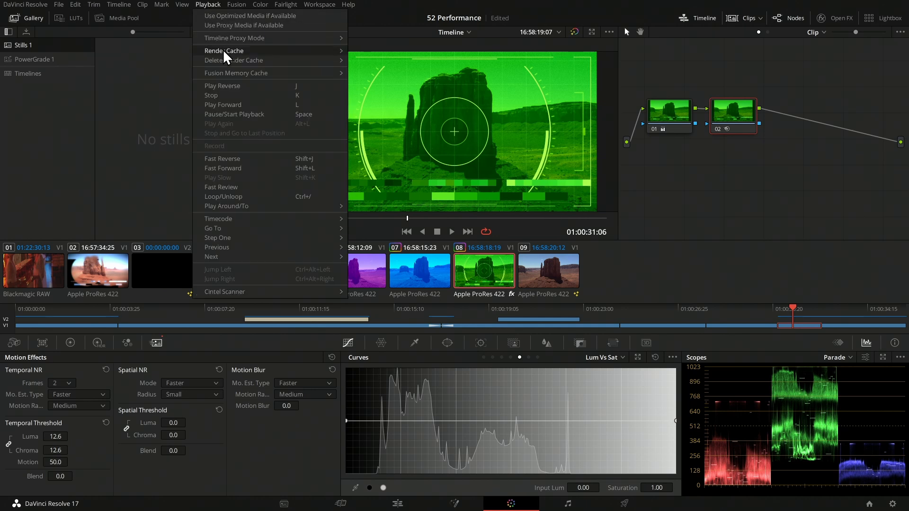
# Step: Switch the Playback menu's Render Cache mode to Smart
pyautogui.moveTo(226, 74)
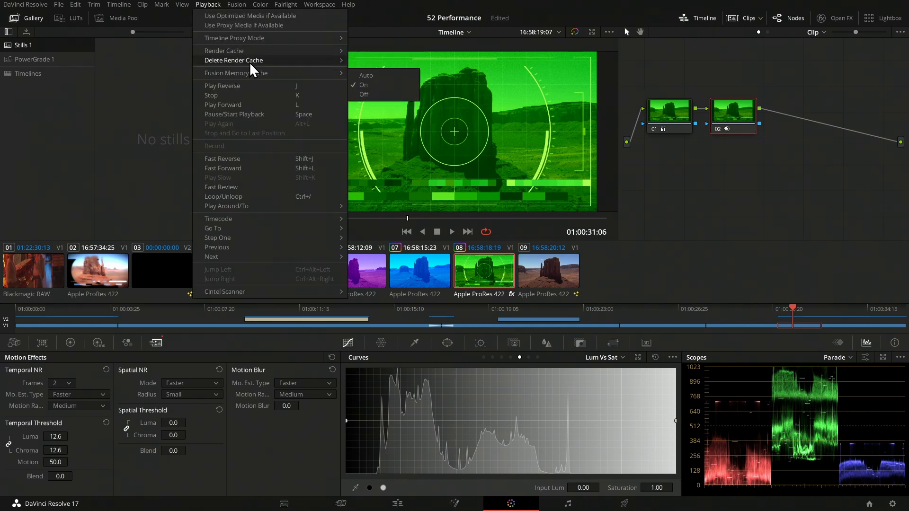
pyautogui.moveTo(253, 53)
pyautogui.click(382, 63)
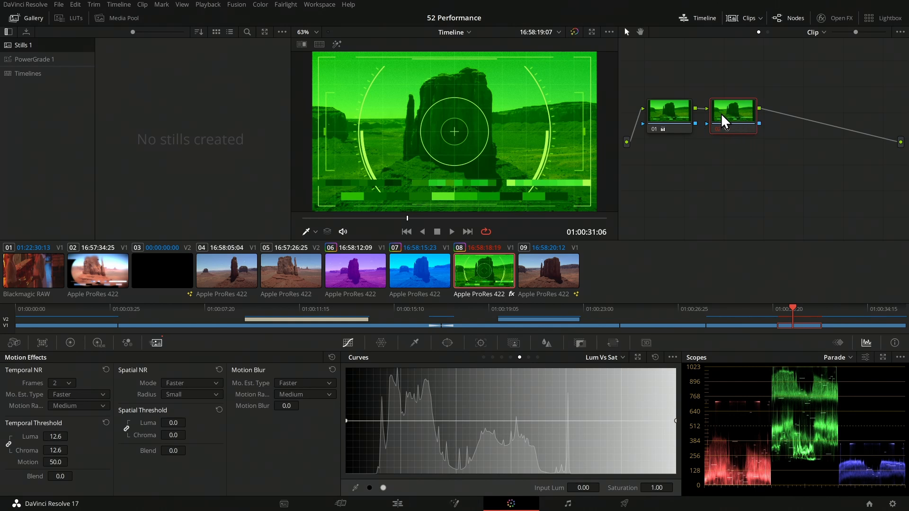
# Step: Set Node Cache to Off for noise-reduction node 02
pyautogui.rightClick(730, 122)
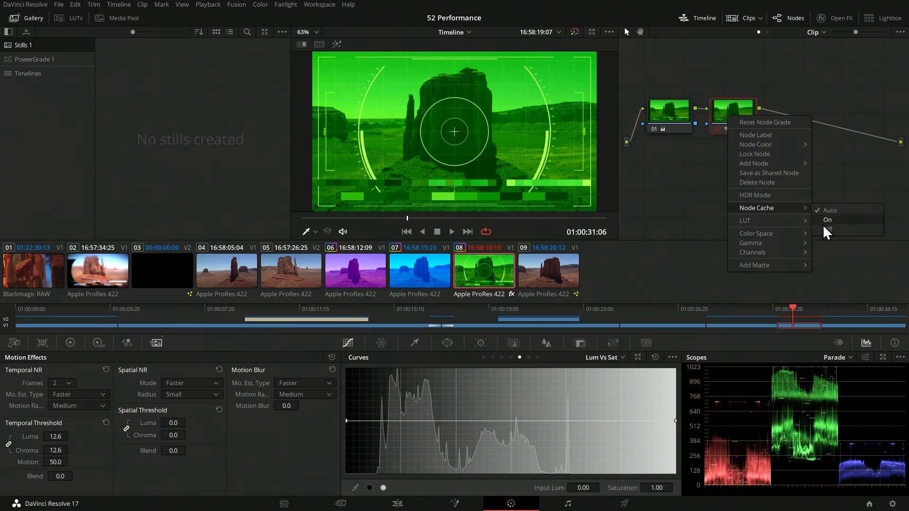
pyautogui.click(826, 229)
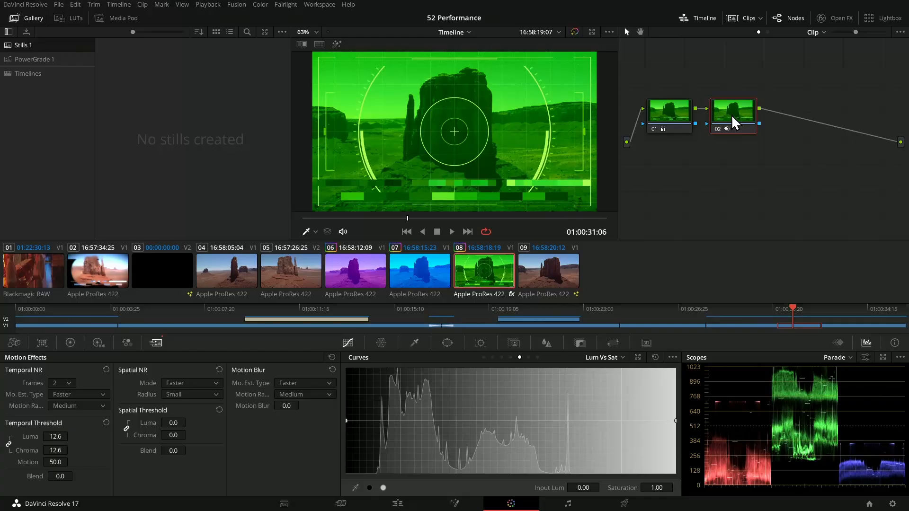
pyautogui.rightClick(731, 114)
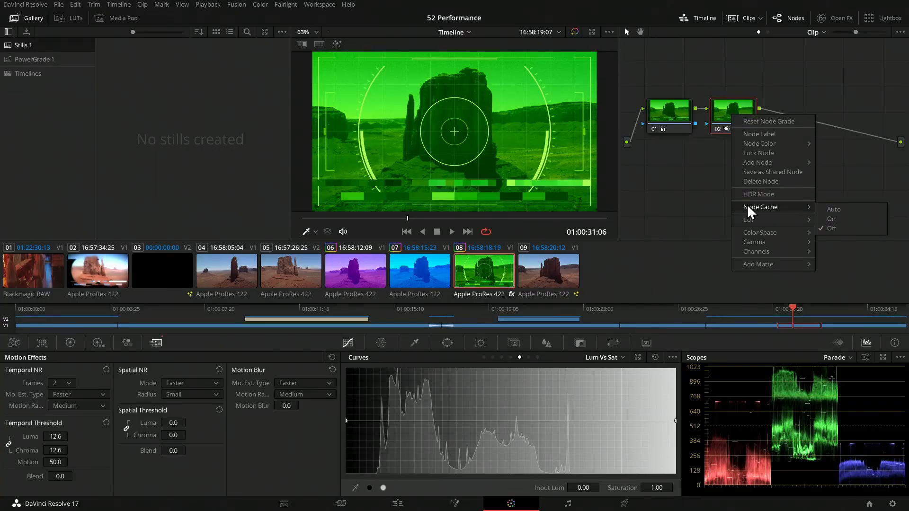
pyautogui.click(666, 189)
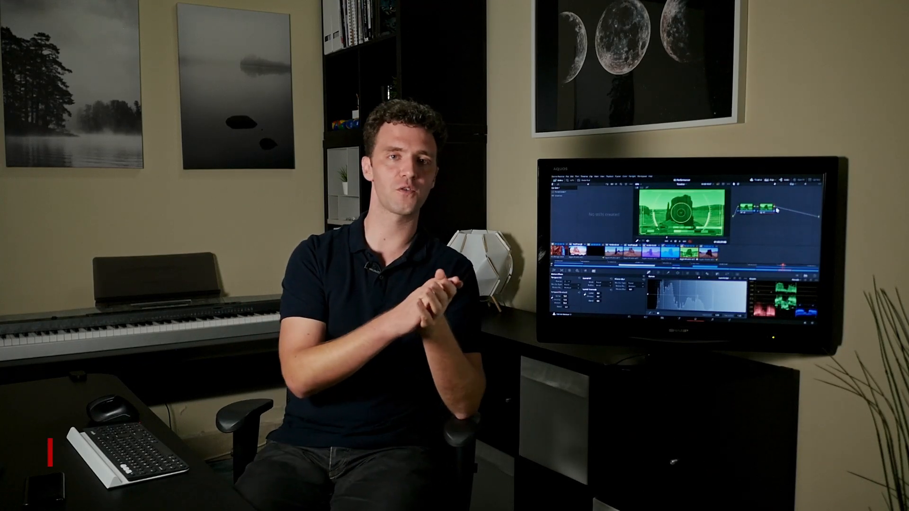